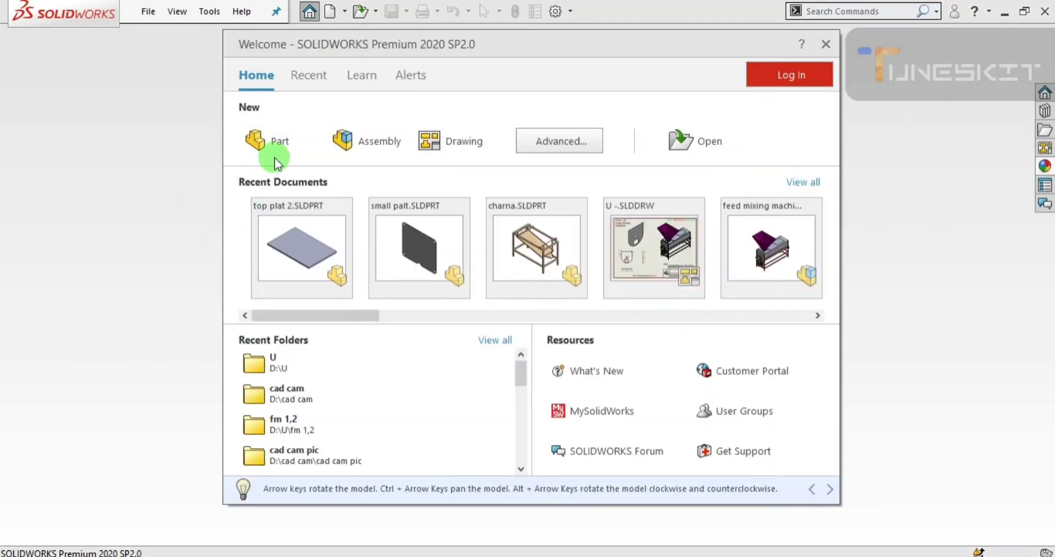
- Choose Part in the Welcome dialog to open the blank part Part4
{"action": "left_click", "coordinate": [276, 147]}
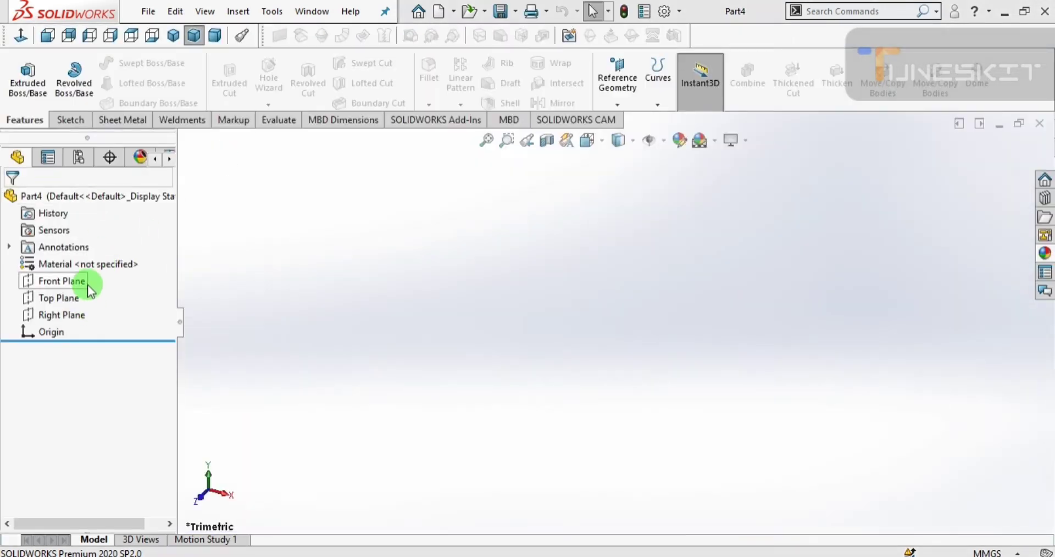
- Sketch a corner rectangle on the Top Plane starting at the origin
{"action": "left_click", "coordinate": [59, 297]}
{"action": "left_click", "coordinate": [91, 265]}
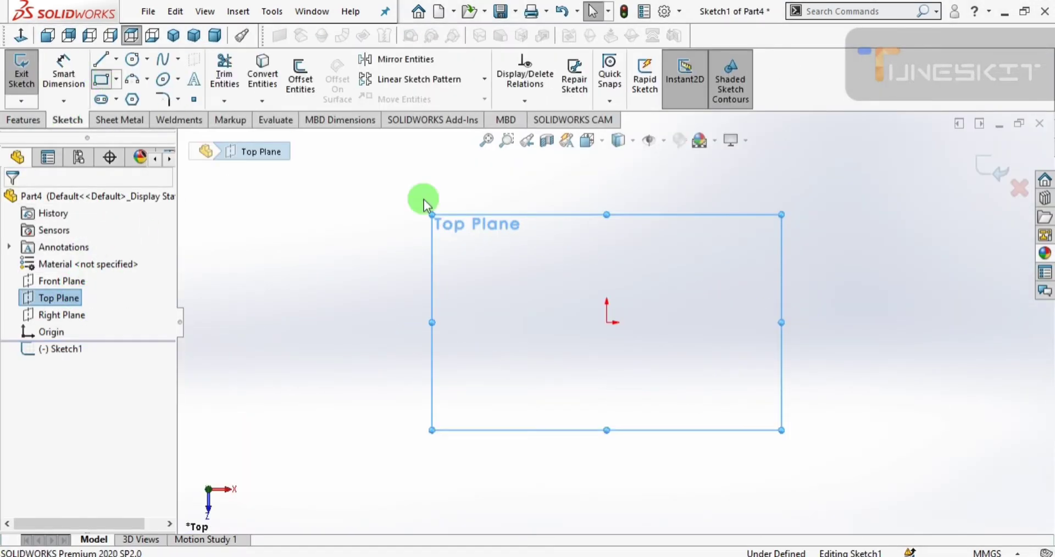
{"action": "left_click", "coordinate": [607, 323]}
{"action": "left_click", "coordinate": [737, 225]}
{"action": "right_click_drag", "start_coordinate": [479, 426], "coordinate": [462, 292]}
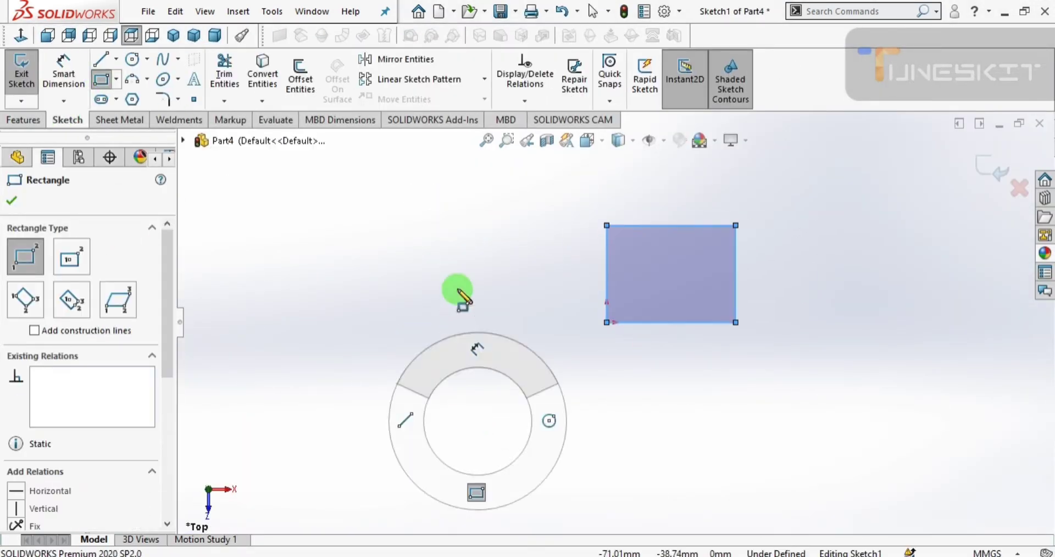
- Dimension the rectangle 18 in wide and 12 in tall
{"action": "left_click", "coordinate": [670, 323]}
{"action": "left_click", "coordinate": [661, 376]}
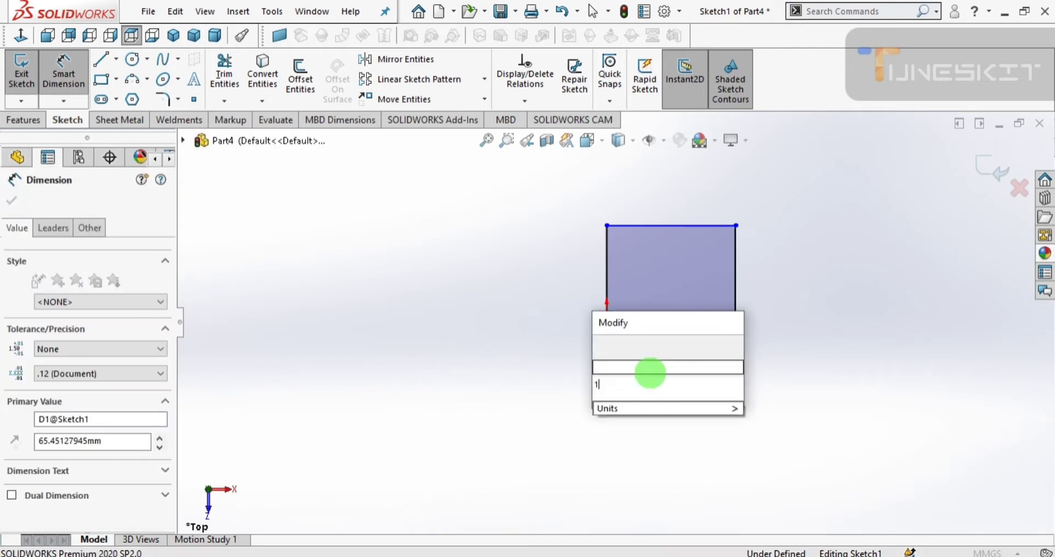
{"action": "type", "text": "18in"}
{"action": "key", "text": "Return"}
{"action": "left_click", "coordinate": [605, 289]}
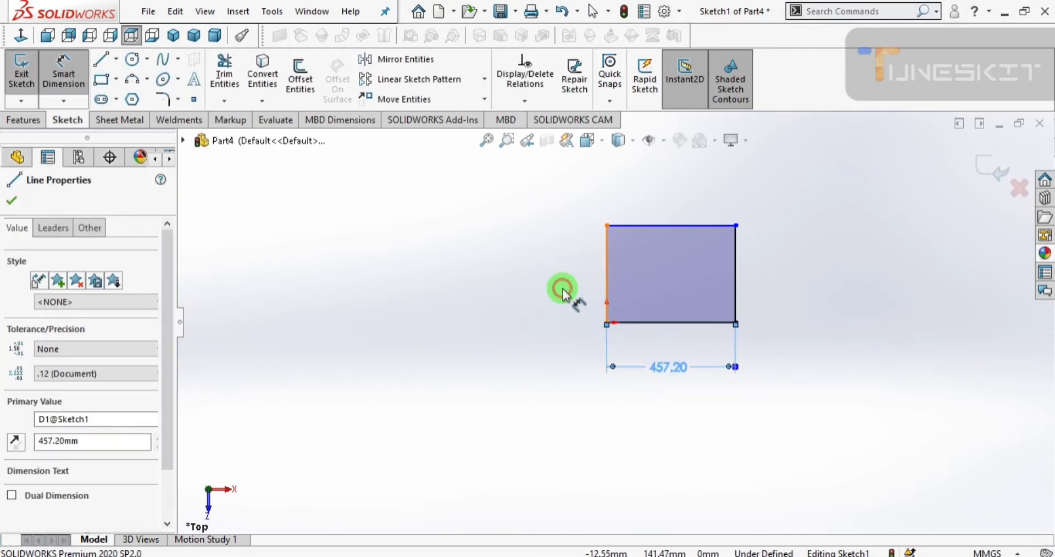
{"action": "left_click", "coordinate": [564, 288]}
{"action": "type", "text": "12'"}
{"action": "key", "text": "Return"}
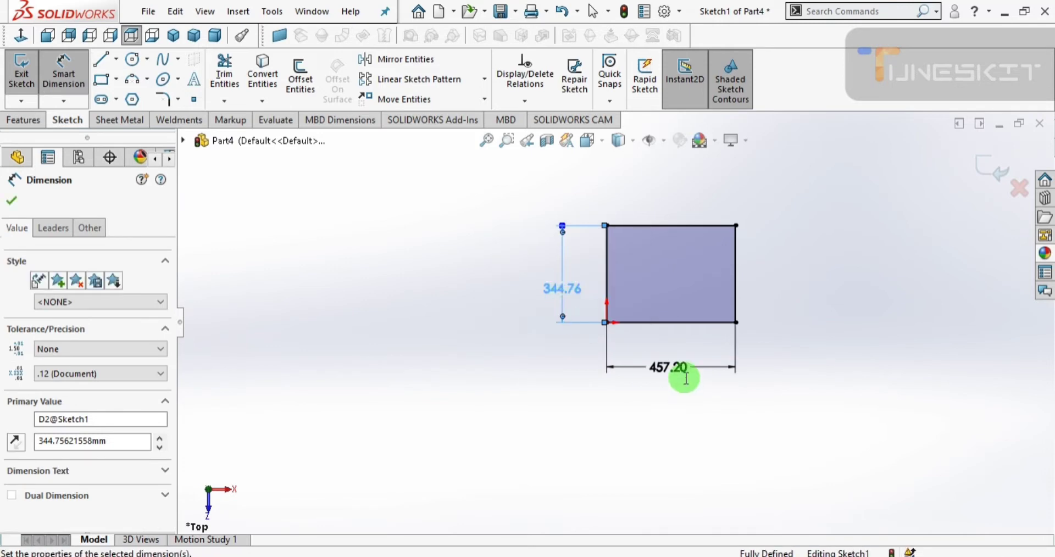
- Switch the document units to IPS, exit the sketch, and reopen Sketch1
{"action": "left_click", "coordinate": [988, 552]}
{"action": "left_click", "coordinate": [968, 509]}
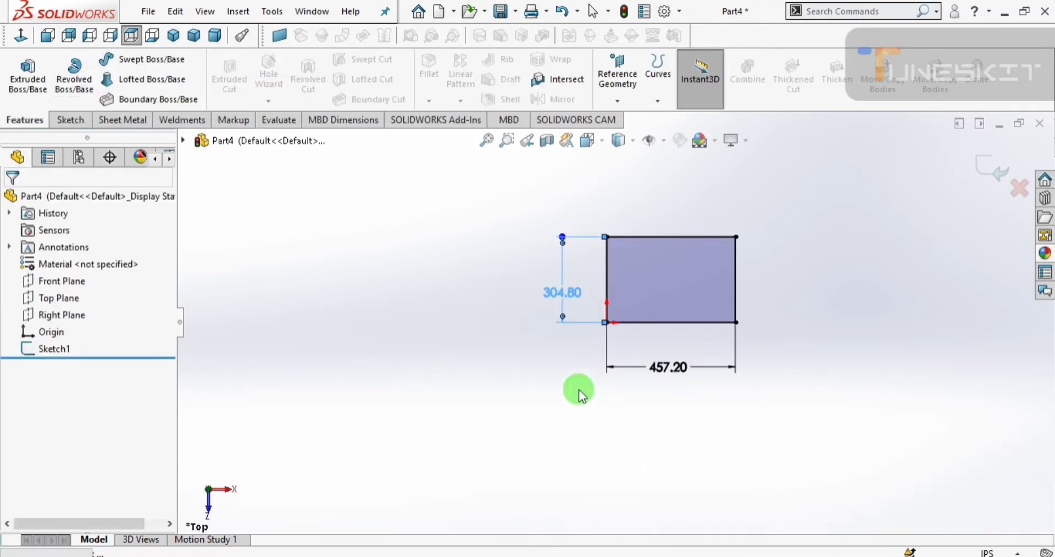
{"action": "left_click", "coordinate": [607, 302]}
{"action": "left_click", "coordinate": [651, 230]}
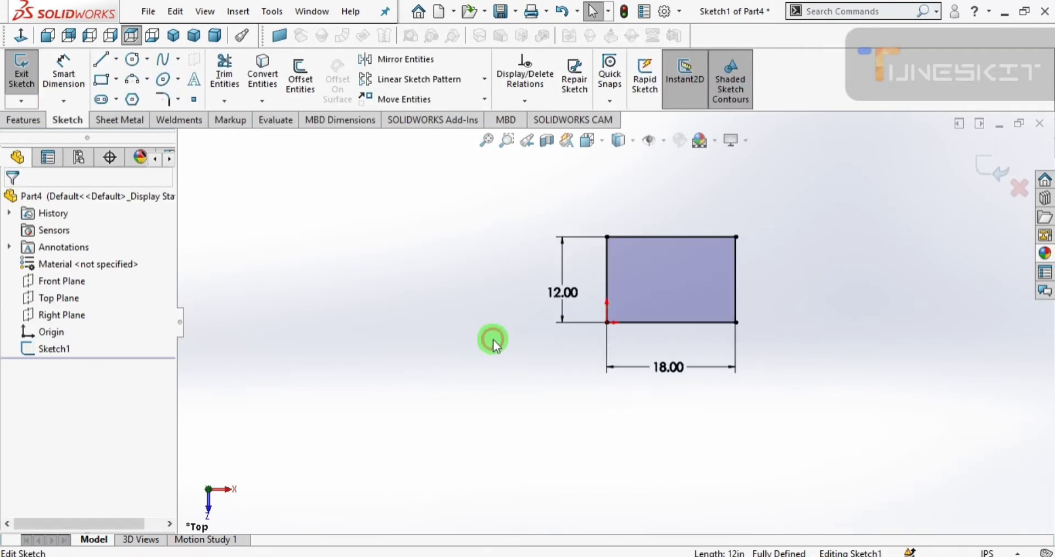
{"action": "left_click", "coordinate": [23, 124]}
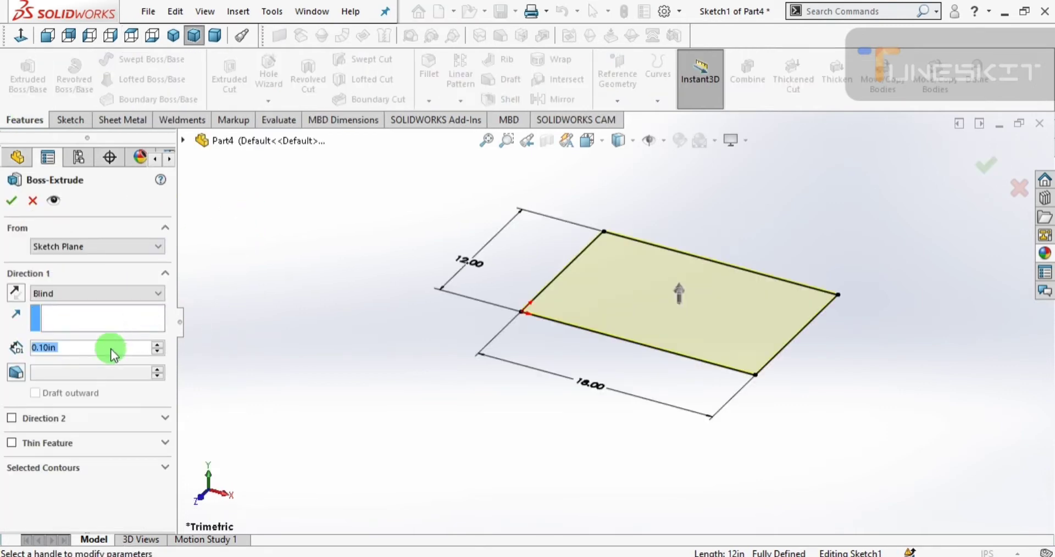
- Cancel the plain extrusion and make a sheet-metal Base Flange from Sketch1
{"action": "left_click", "coordinate": [32, 200]}
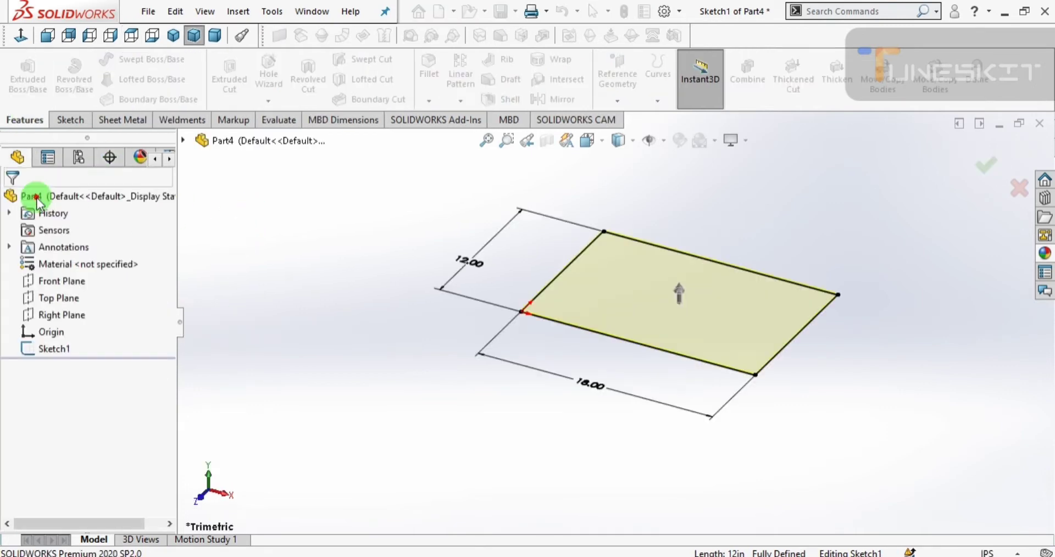
{"action": "left_click", "coordinate": [112, 124]}
{"action": "left_click", "coordinate": [30, 74]}
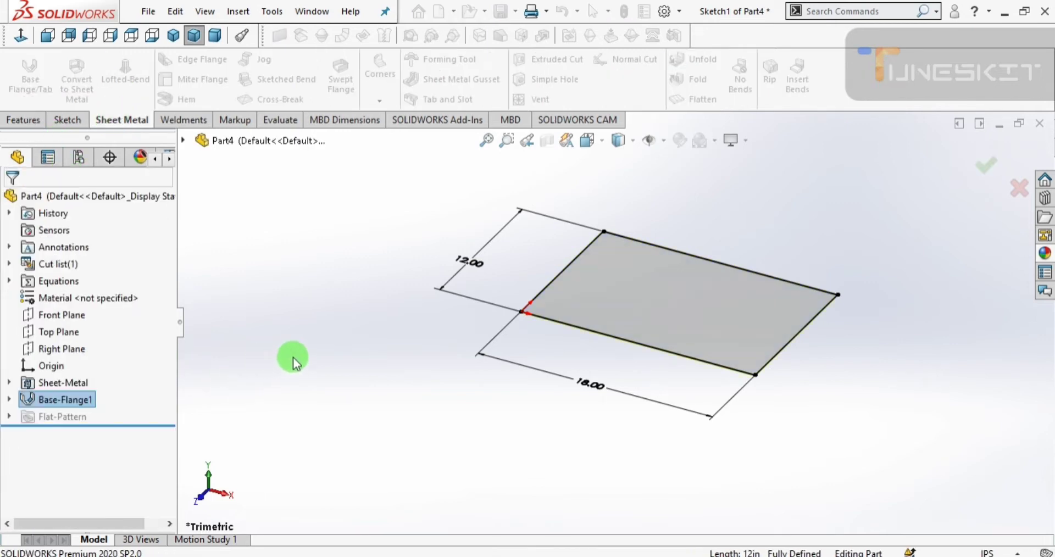
{"action": "scroll", "coordinate": [560, 309], "scroll_direction": "down", "scroll_amount": 3}
{"action": "scroll", "coordinate": [654, 275], "scroll_direction": "down", "scroll_amount": 2}
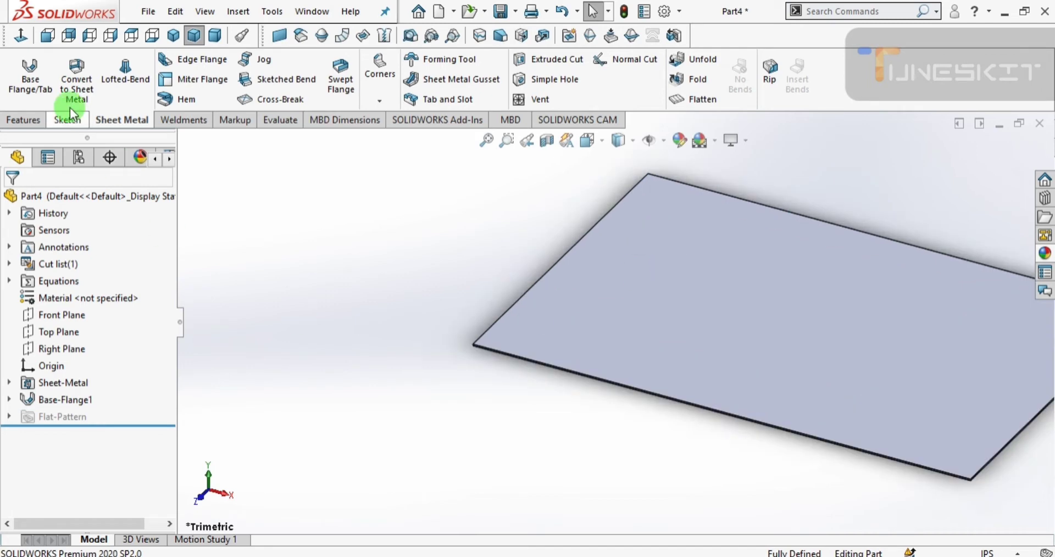
- Start a new sketch on the plate's flat face in isometric view
{"action": "left_click", "coordinate": [173, 36]}
{"action": "mouse_move", "coordinate": [377, 226]}
{"action": "middle_mouse_down"}
{"action": "mouse_move", "coordinate": [473, 274]}
{"action": "mouse_move", "coordinate": [570, 360]}
{"action": "middle_mouse_up"}
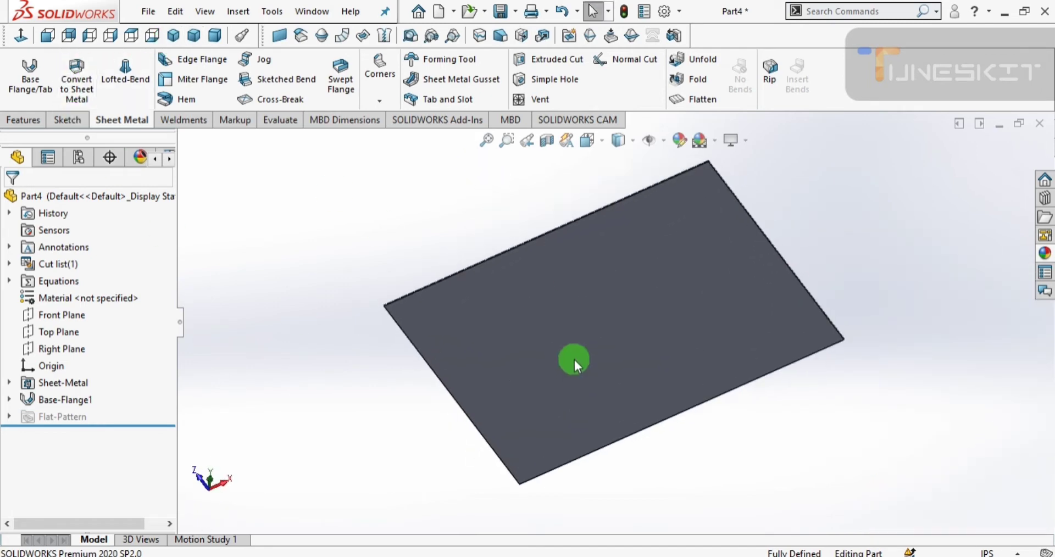
{"action": "left_click", "coordinate": [570, 361]}
{"action": "left_click", "coordinate": [650, 312]}
- Draw a corner rectangle over the plate's outline from top-left to bottom-right
{"action": "left_click", "coordinate": [511, 270]}
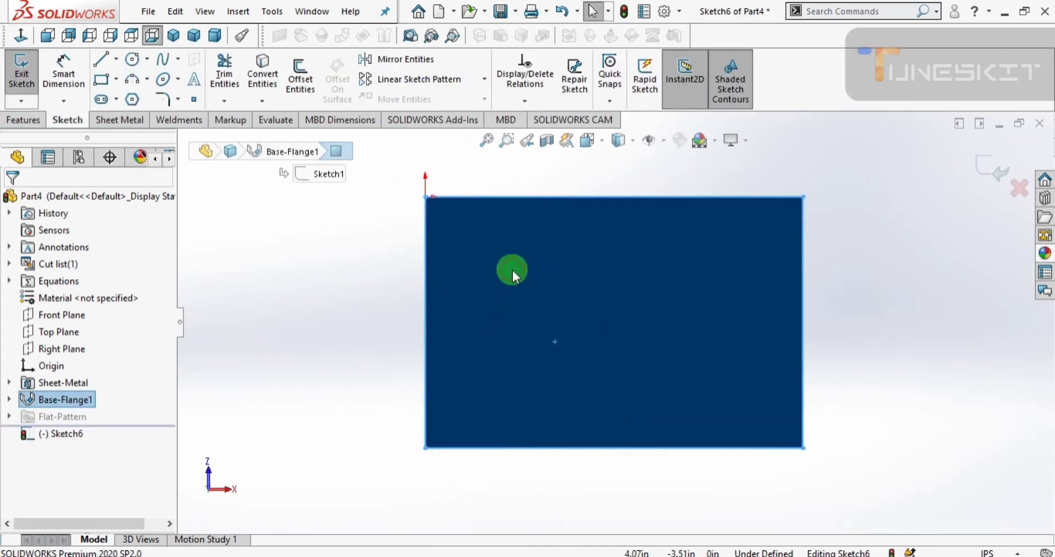
{"action": "left_click", "coordinate": [387, 291]}
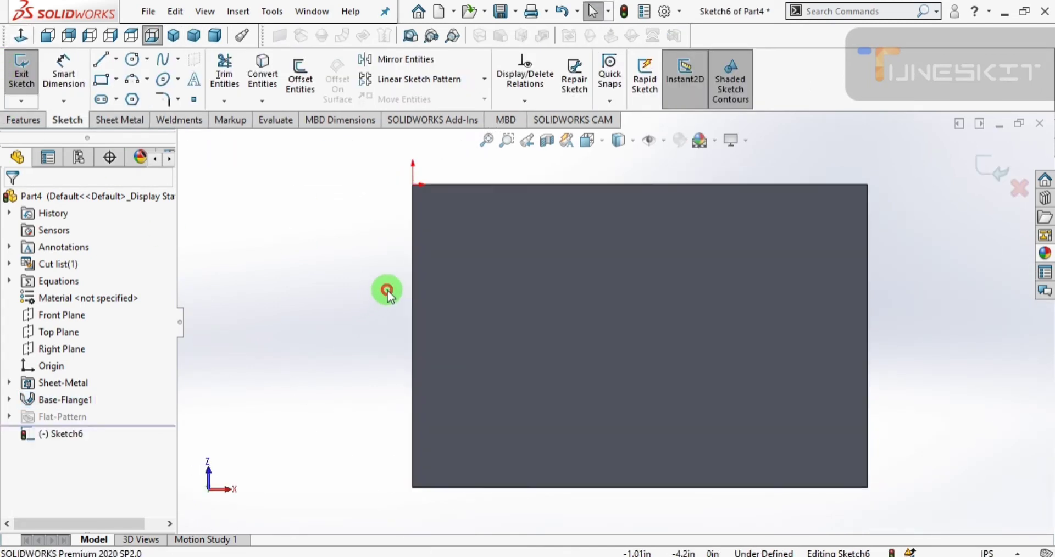
{"action": "left_click", "coordinate": [105, 80]}
{"action": "left_click", "coordinate": [413, 185]}
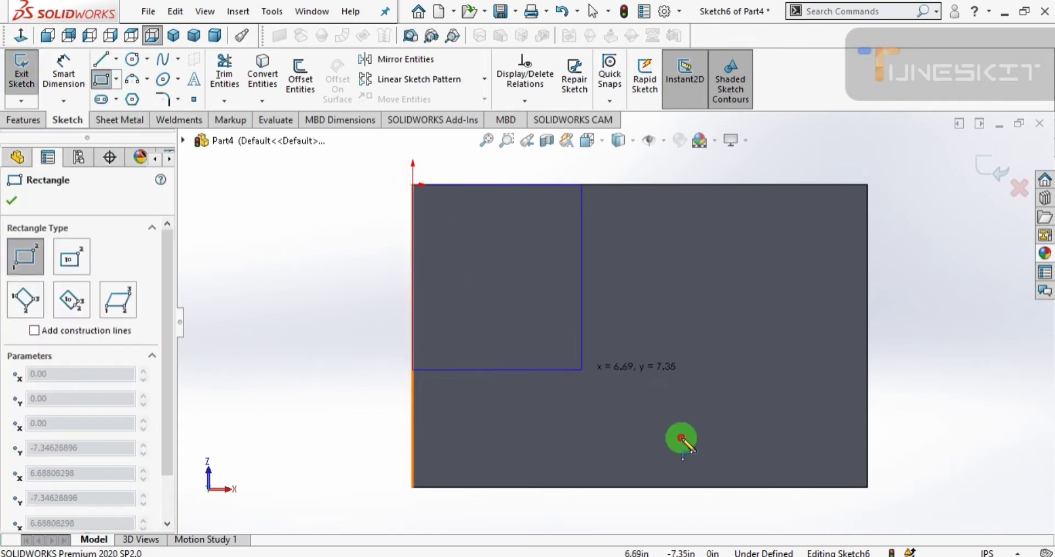
{"action": "left_click", "coordinate": [868, 488]}
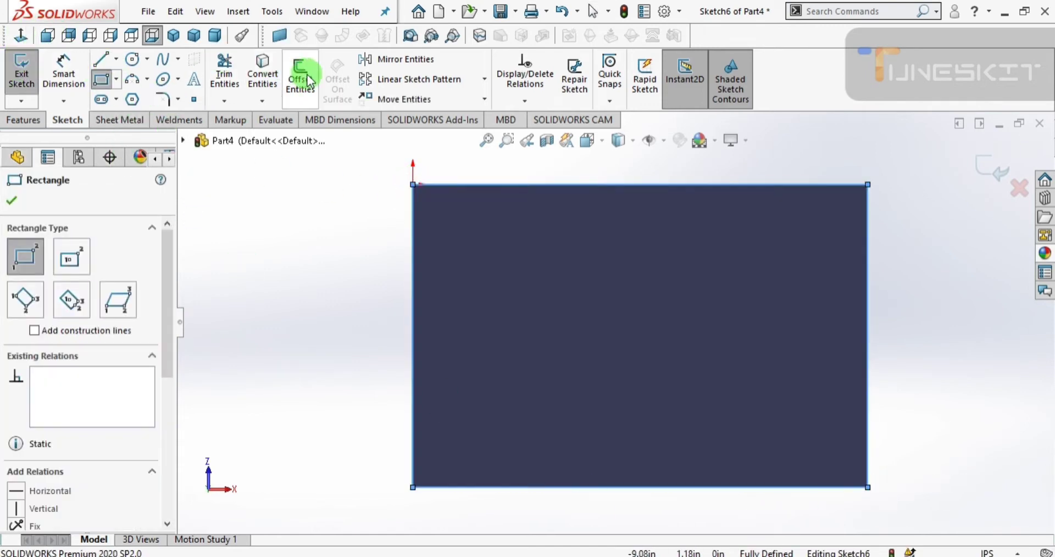
- Offset the rectangle outline outward by 0.06 in
{"action": "left_click", "coordinate": [300, 80]}
{"action": "type", "text": ".6"}
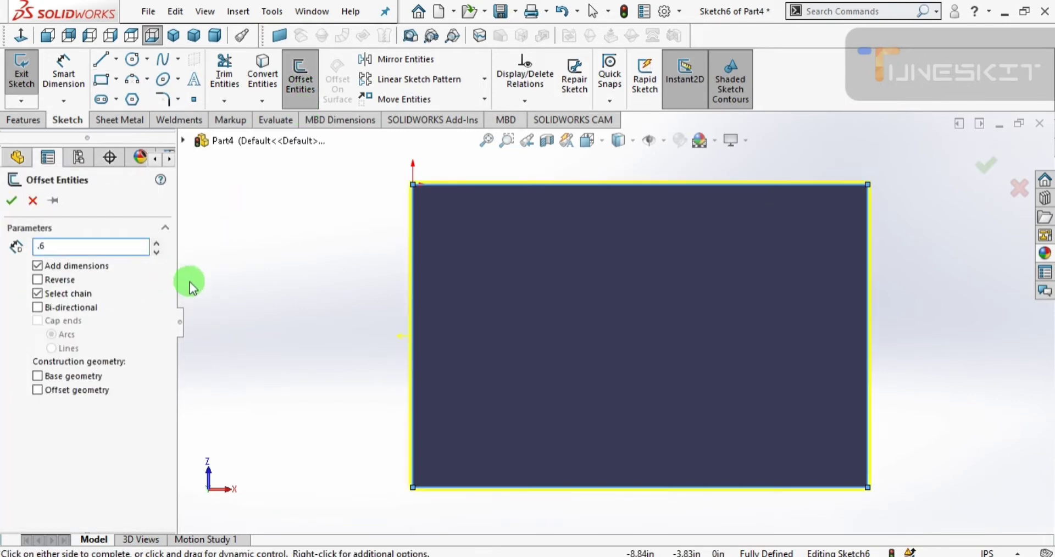
{"action": "key", "text": "Return"}
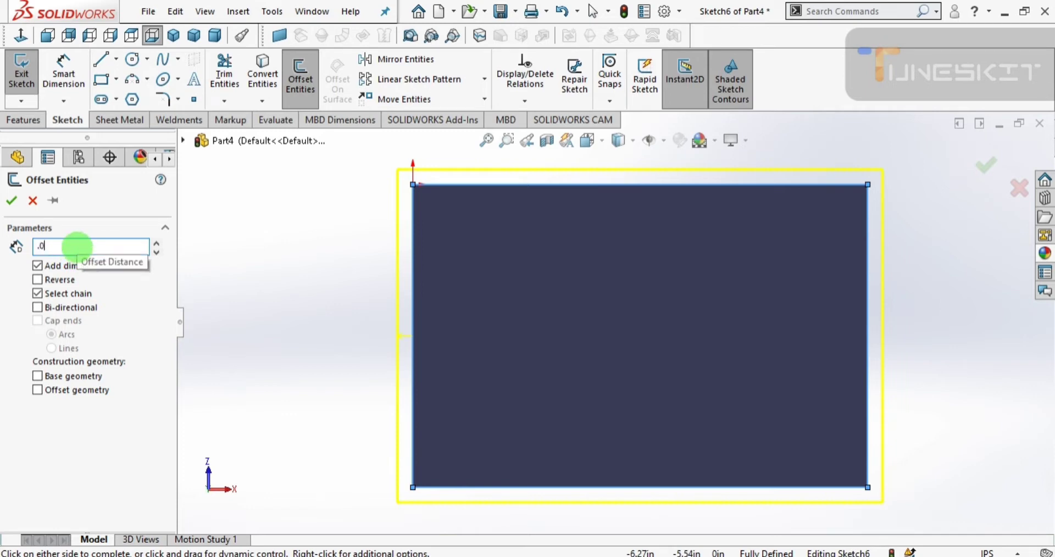
{"action": "type", "text": "6"}
{"action": "key", "text": "Return"}
{"action": "left_click", "coordinate": [371, 376]}
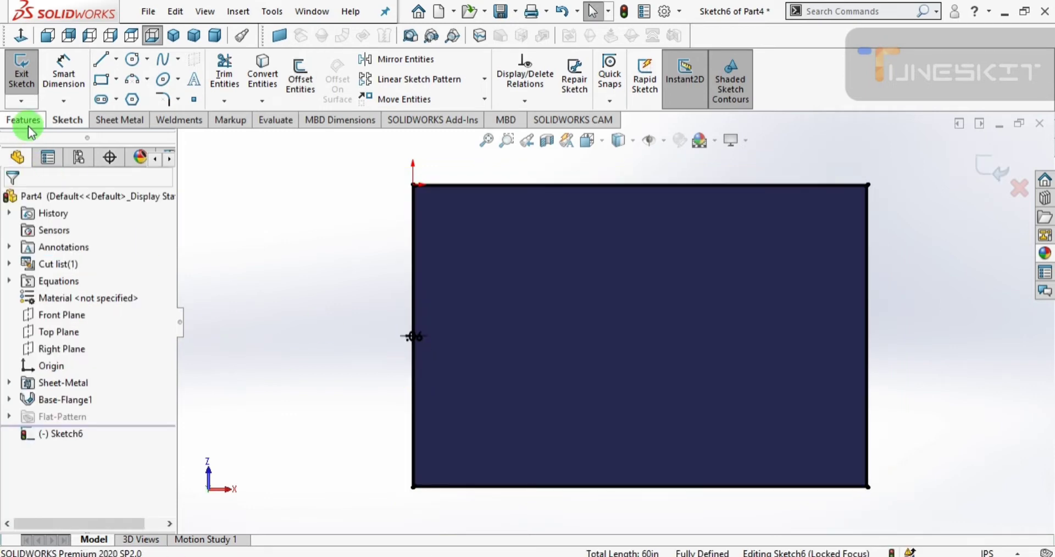
{"action": "left_click", "coordinate": [27, 82]}
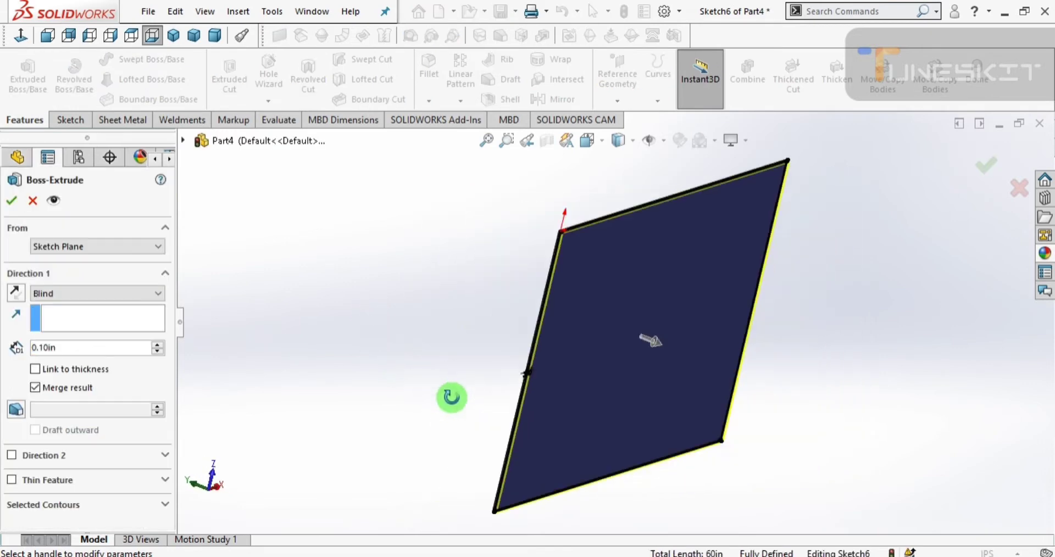
- Extrude Sketch6 0.50 in deep as Boss-Extrude1 and view it isometrically
{"action": "left_click", "coordinate": [91, 346]}
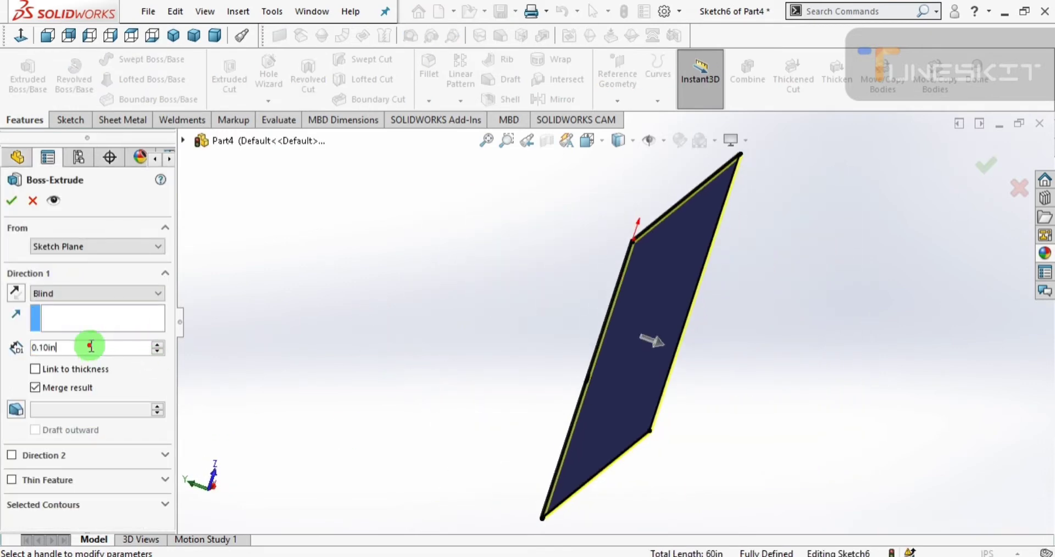
{"action": "type", "text": ".5"}
{"action": "key", "text": "Return"}
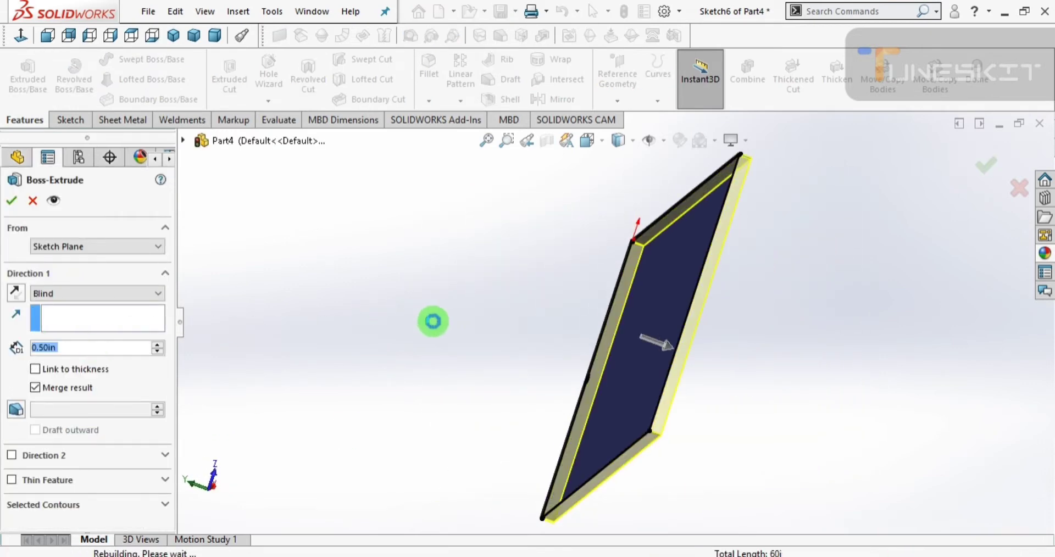
{"action": "mouse_move", "coordinate": [446, 314]}
{"action": "middle_mouse_down"}
{"action": "mouse_move", "coordinate": [649, 353]}
{"action": "mouse_move", "coordinate": [448, 531]}
{"action": "mouse_move", "coordinate": [433, 372]}
{"action": "mouse_move", "coordinate": [380, 271]}
{"action": "middle_mouse_up"}
{"action": "left_click", "coordinate": [173, 35]}
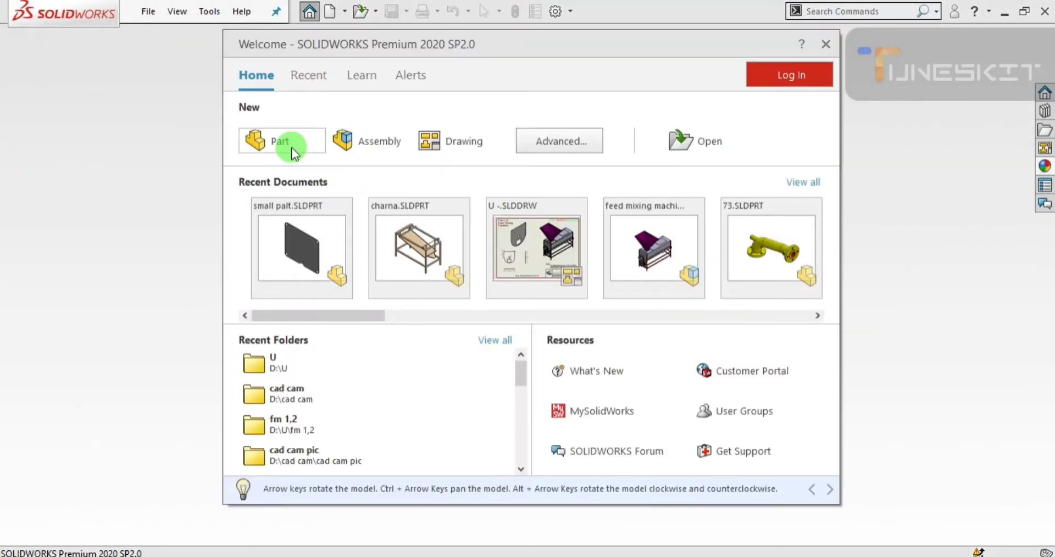
- In a new part, draw a center rectangle from the origin on the Front Plane
{"action": "left_click", "coordinate": [289, 146]}
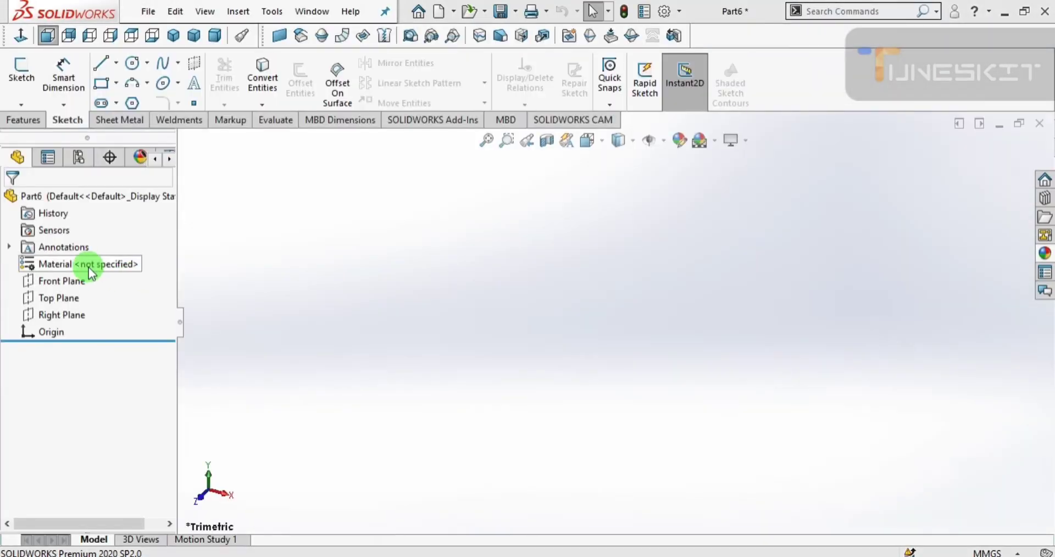
{"action": "left_click", "coordinate": [65, 283]}
{"action": "left_click", "coordinate": [83, 250]}
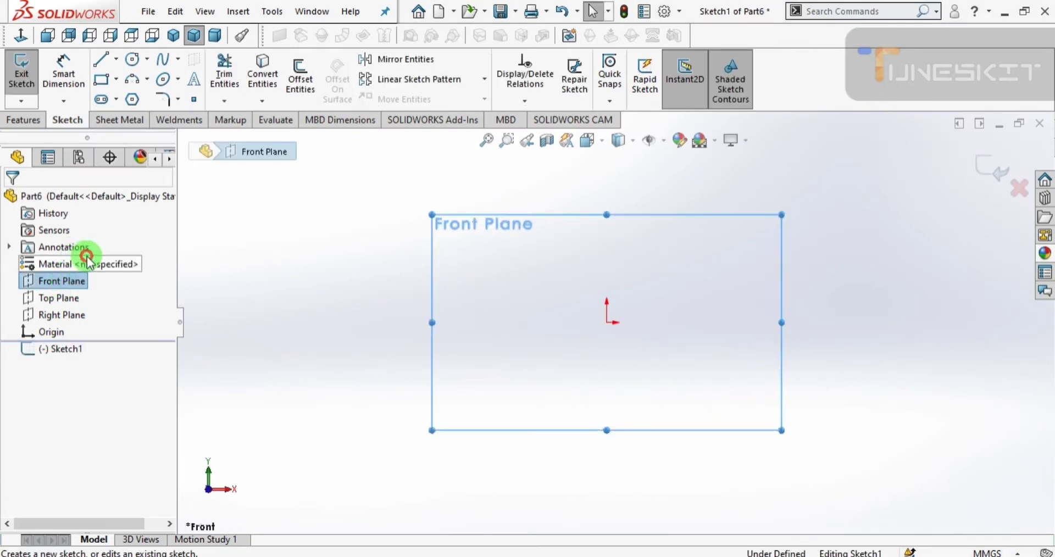
{"action": "left_click", "coordinate": [116, 81]}
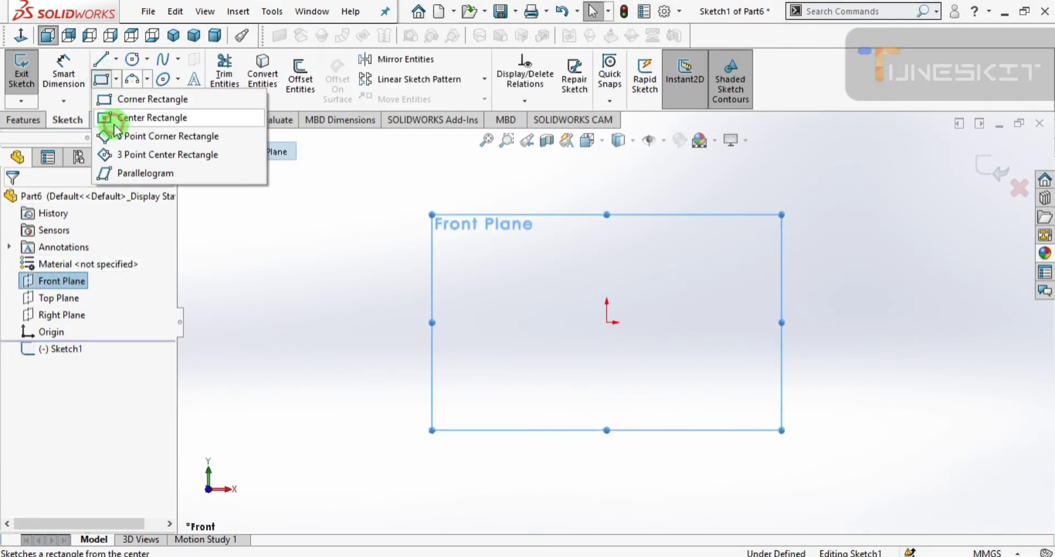
{"action": "left_click", "coordinate": [141, 113]}
{"action": "left_click", "coordinate": [607, 322]}
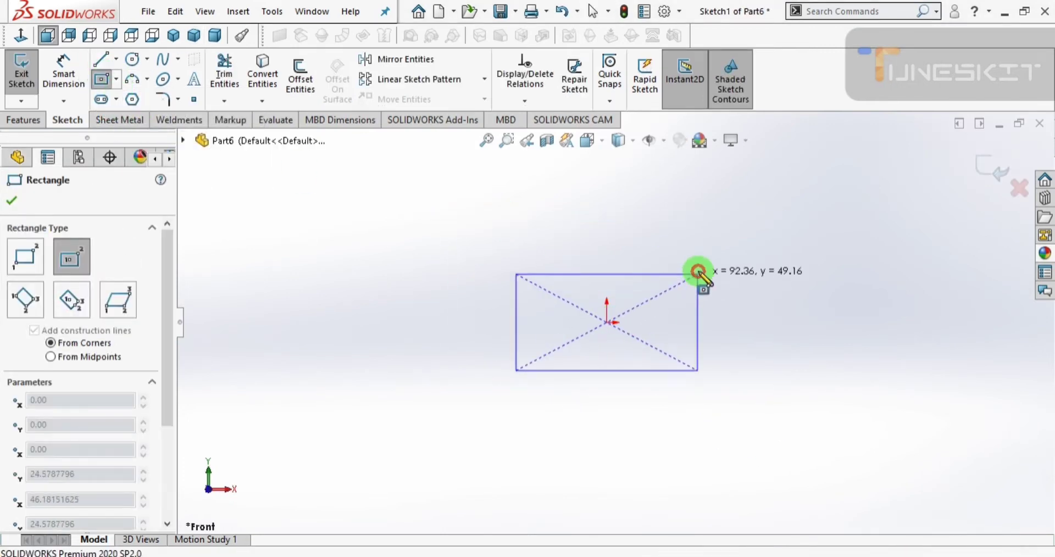
{"action": "left_click", "coordinate": [699, 271]}
- Add width and height dimensions to the rectangle's top and left edges
{"action": "key", "text": "d"}
{"action": "left_click", "coordinate": [592, 269]}
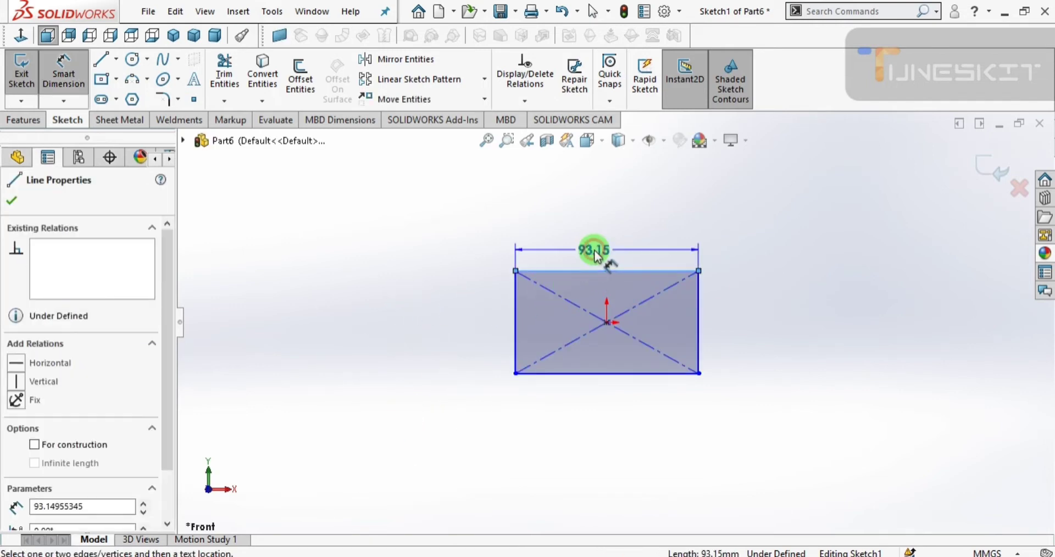
{"action": "left_click", "coordinate": [580, 249]}
{"action": "type", "text": "6"}
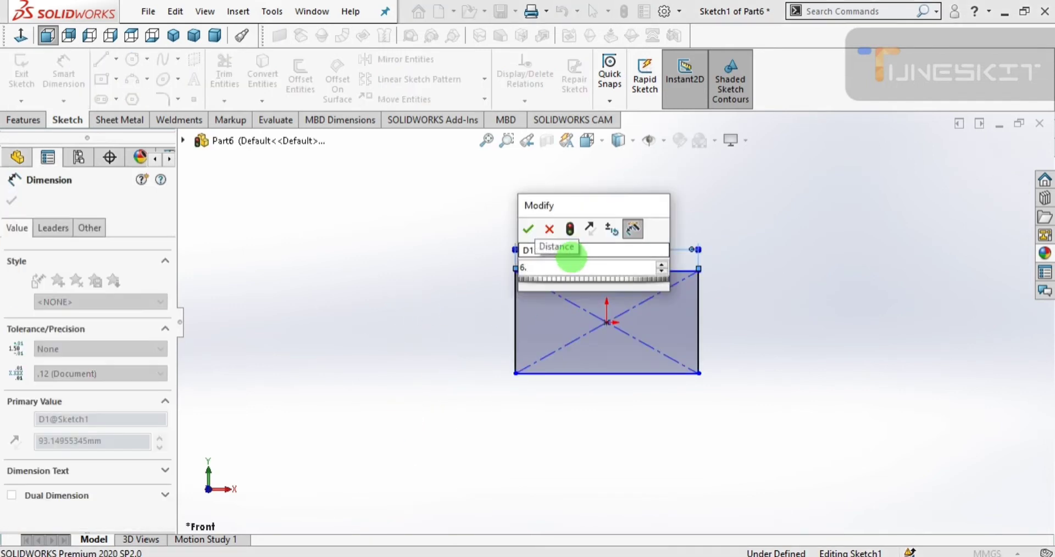
{"action": "type", "text": ".2"}
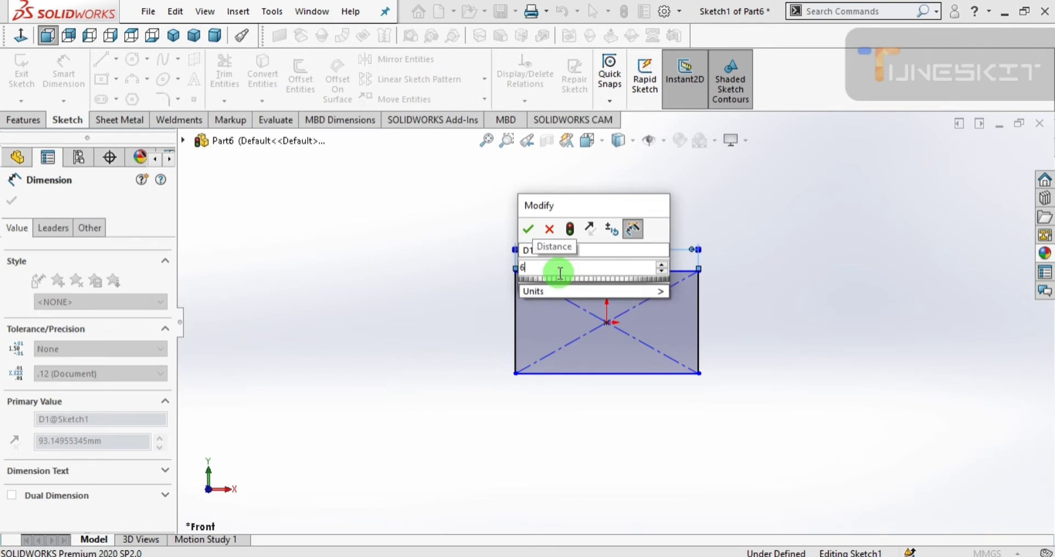
{"action": "type", "text": "2"}
{"action": "key", "text": "Return"}
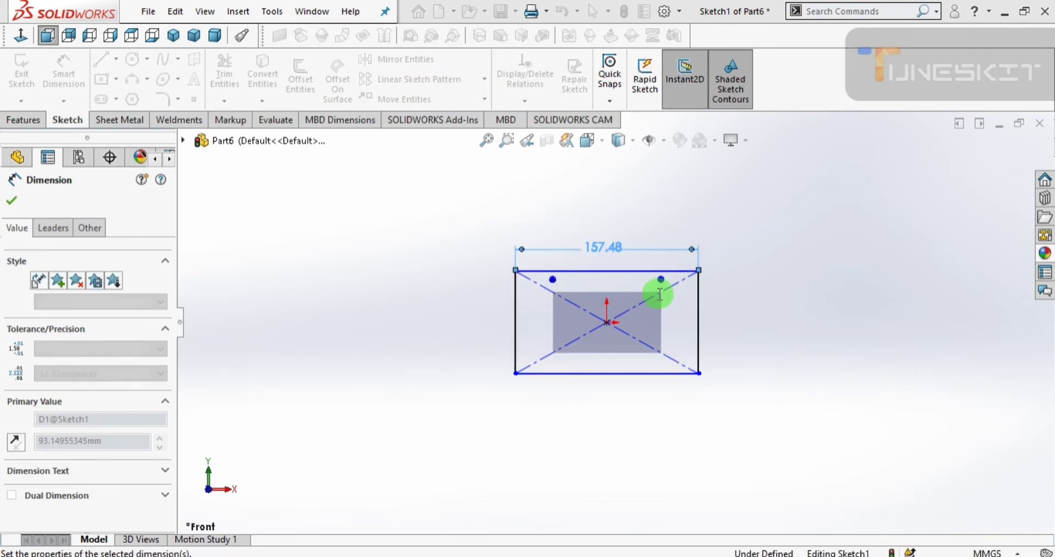
{"action": "right_click", "coordinate": [427, 410]}
{"action": "left_click", "coordinate": [456, 315]}
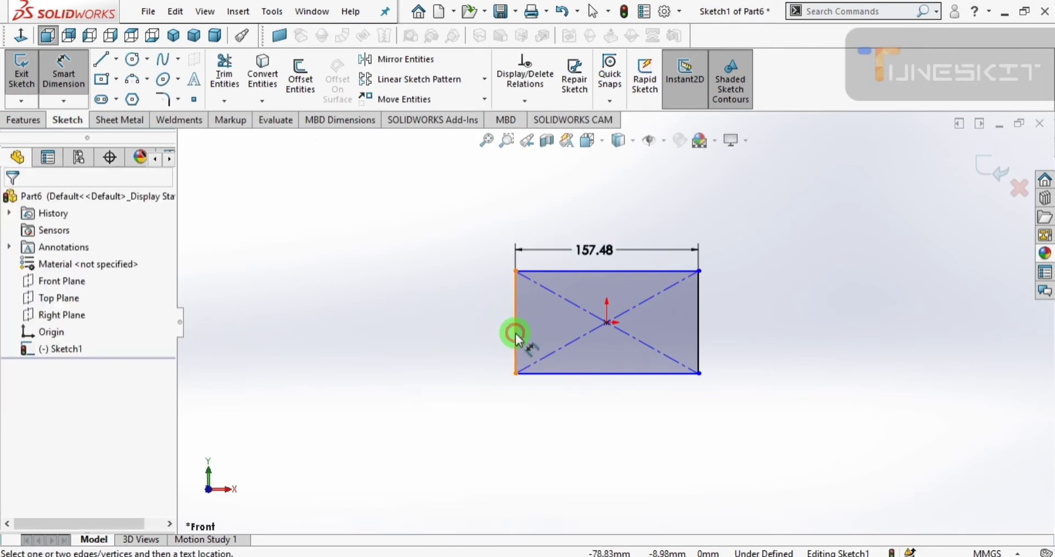
{"action": "left_click", "coordinate": [515, 333]}
{"action": "left_click", "coordinate": [472, 336]}
{"action": "type", "text": "7.2\""}
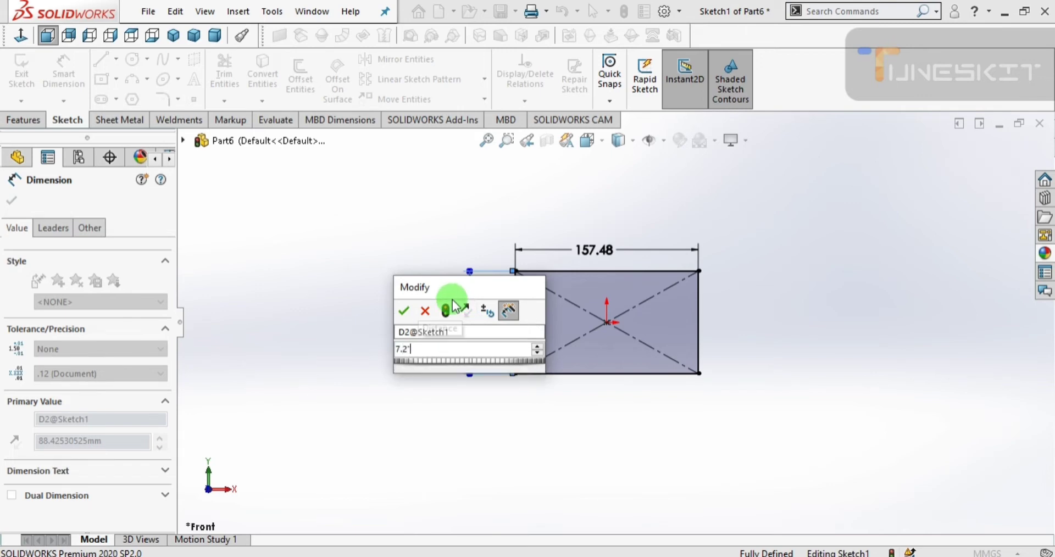
{"action": "key", "text": "Return"}
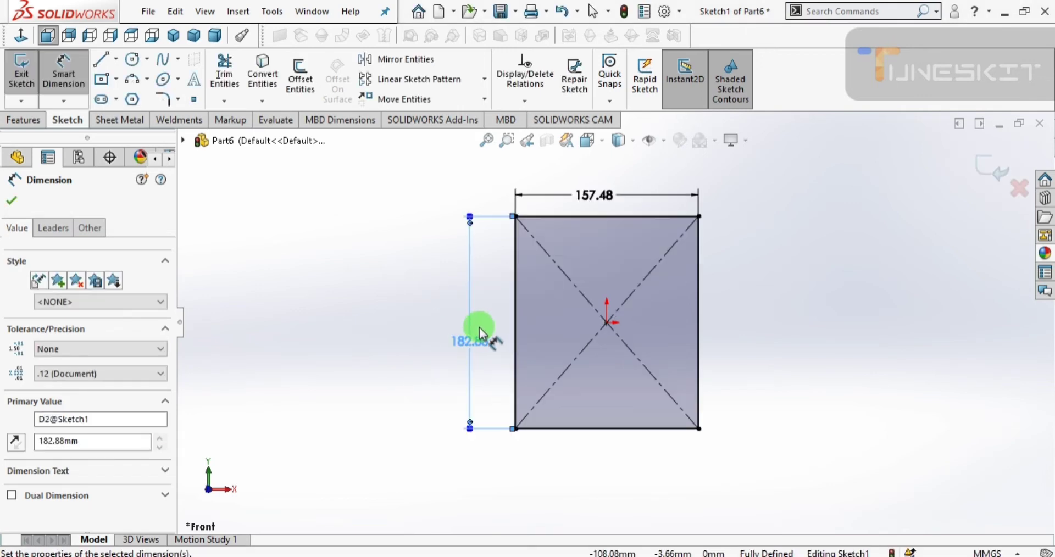
- Set the rectangle to 182.88 mm wide and 157.48 mm tall
{"action": "scroll", "coordinate": [578, 254], "scroll_direction": "down", "scroll_amount": 3}
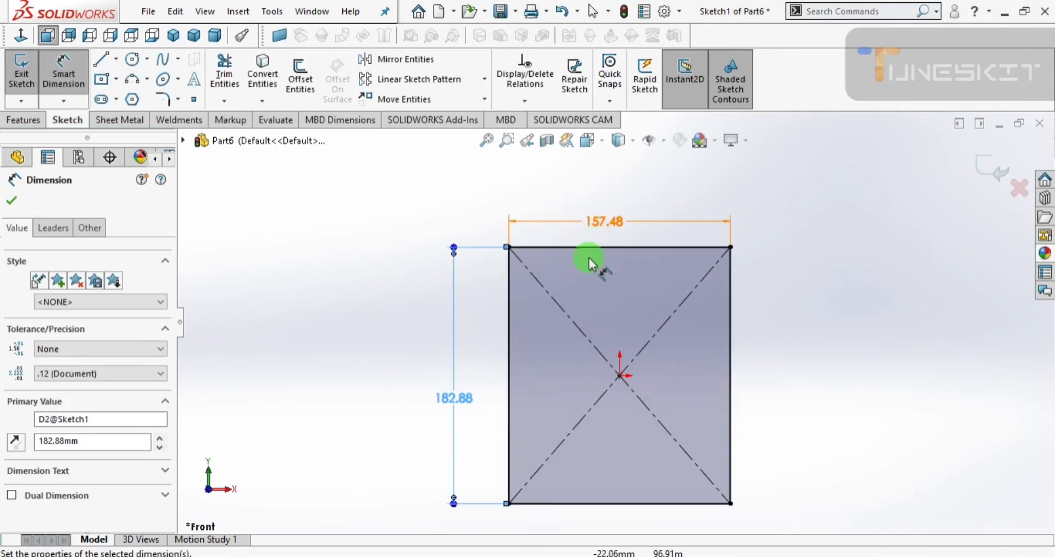
{"action": "double_click", "coordinate": [607, 218]}
{"action": "type", "text": "7"}
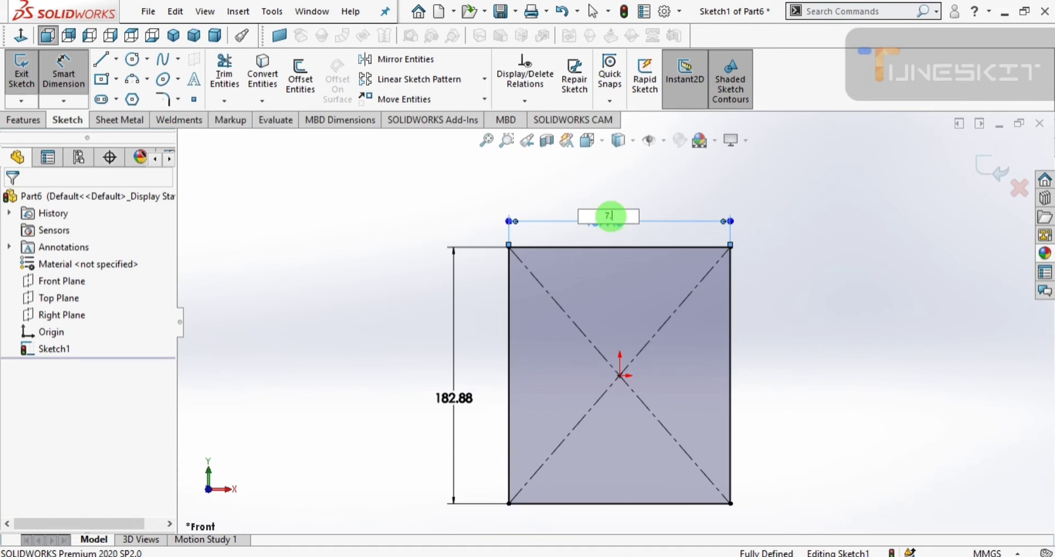
{"action": "type", "text": "182.88"}
{"action": "key", "text": "Return"}
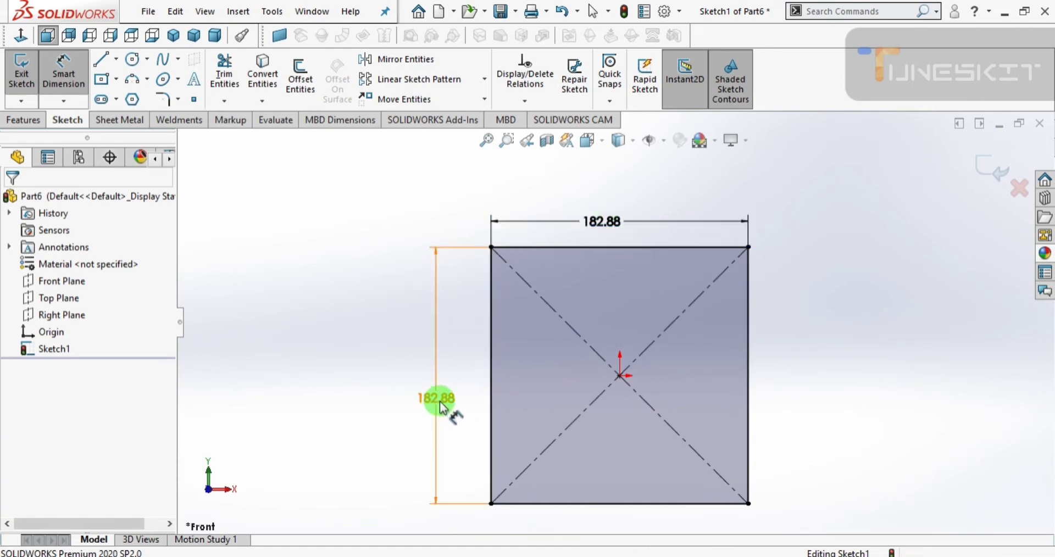
{"action": "double_click", "coordinate": [440, 400]}
{"action": "type", "text": "6.2"}
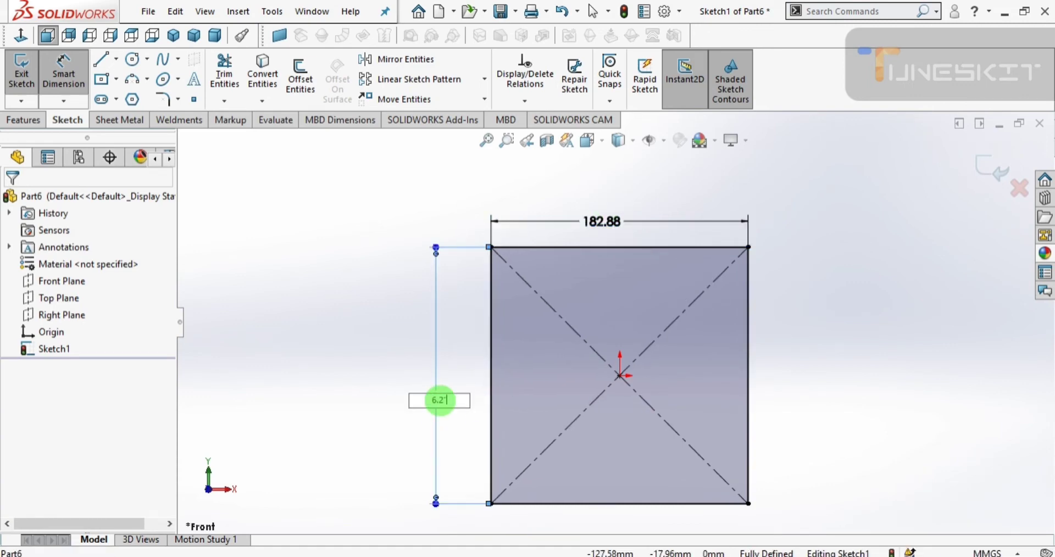
{"action": "key", "text": "Return"}
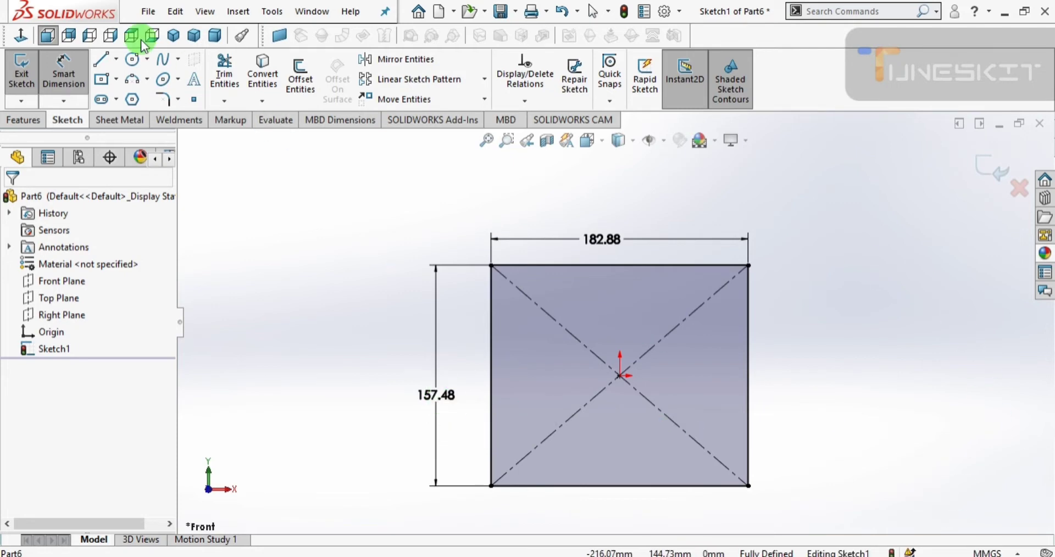
- Offset the rectangle 8.64 mm inward to form an inner outline
{"action": "left_click", "coordinate": [303, 77]}
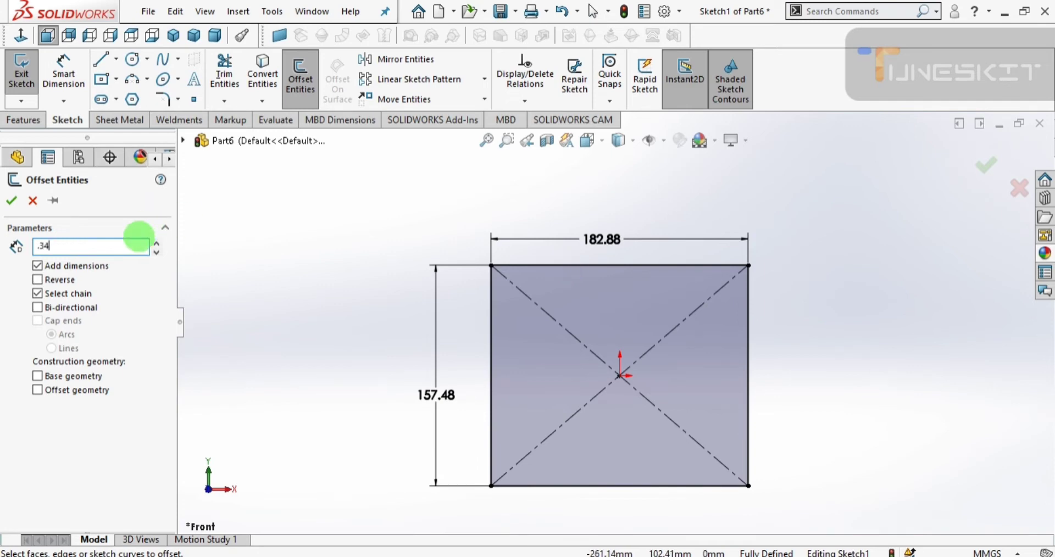
{"action": "left_click", "coordinate": [523, 266]}
{"action": "left_click", "coordinate": [696, 314]}
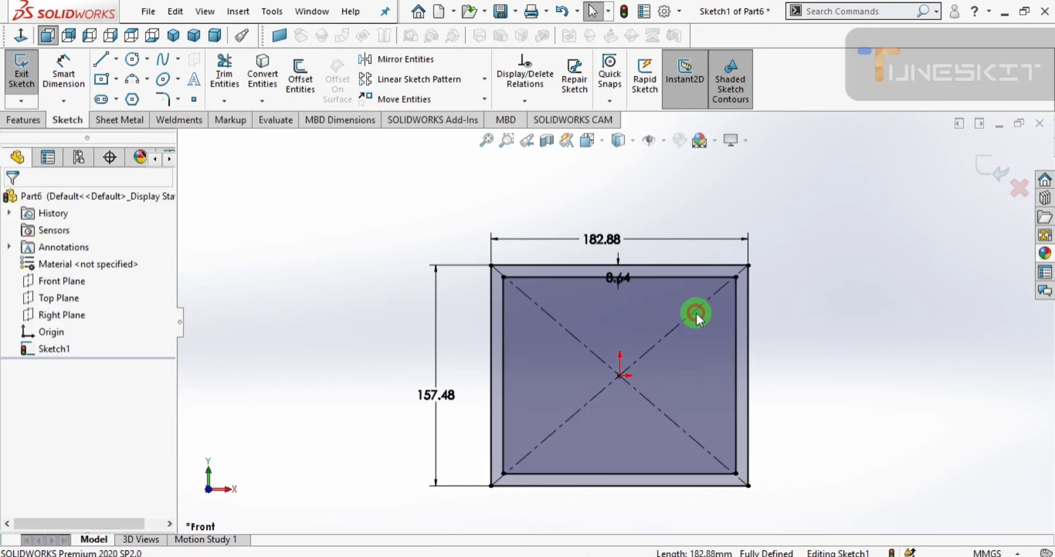
- Switch units to IPS, rebuild, and reopen Sketch1 for editing
{"action": "left_click", "coordinate": [968, 552]}
{"action": "left_click", "coordinate": [902, 491]}
{"action": "key", "text": "ctrl+b"}
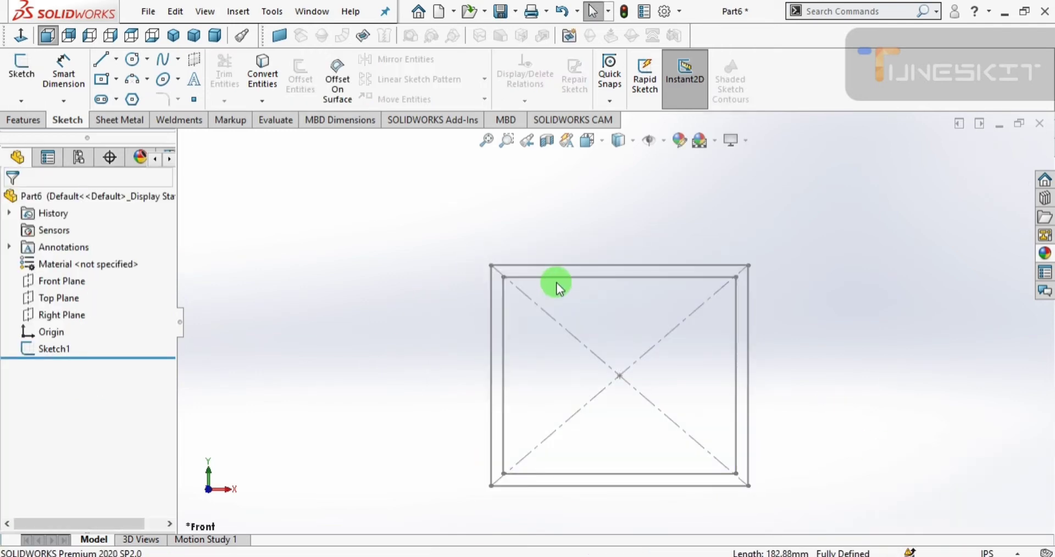
{"action": "left_click", "coordinate": [582, 264]}
{"action": "left_click", "coordinate": [619, 217]}
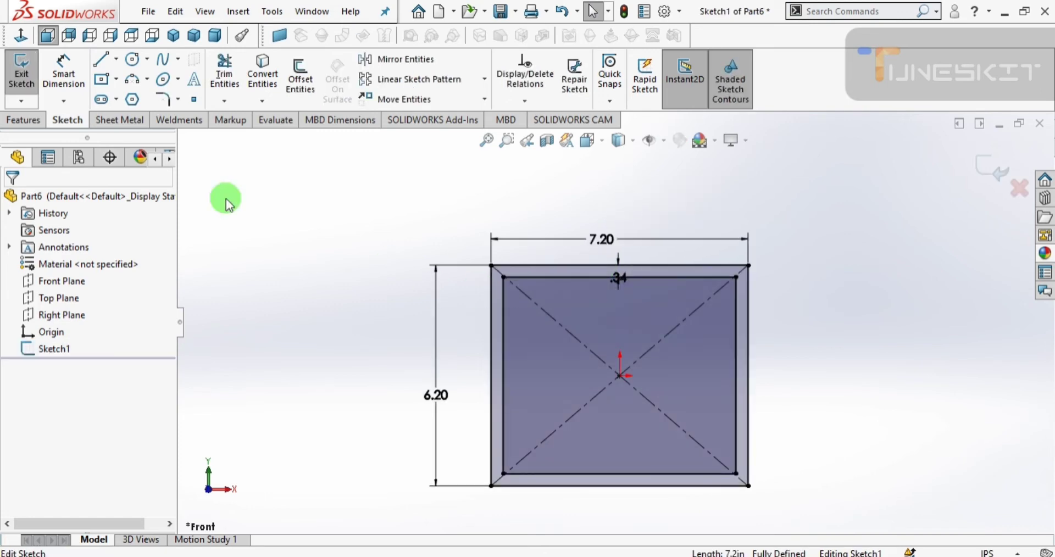
- Draw a Ø.39 circle centred on the inner outline's top-left corner
{"action": "left_click", "coordinate": [135, 58]}
{"action": "scroll", "coordinate": [474, 262], "scroll_direction": "down", "scroll_amount": 4}
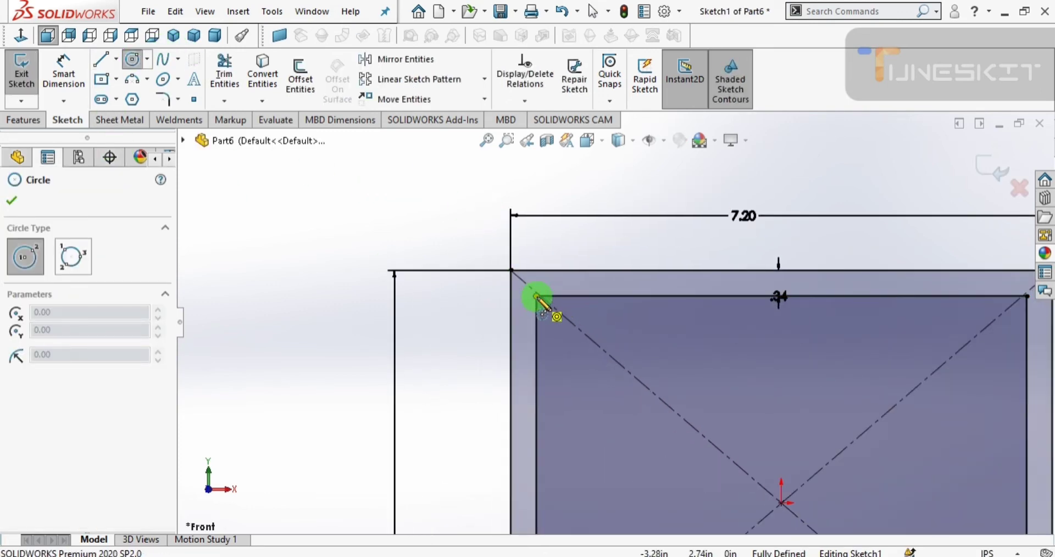
{"action": "left_click", "coordinate": [537, 297]}
{"action": "left_click", "coordinate": [479, 307]}
{"action": "right_click_drag", "start_coordinate": [479, 306], "coordinate": [448, 223]}
{"action": "left_click", "coordinate": [499, 249]}
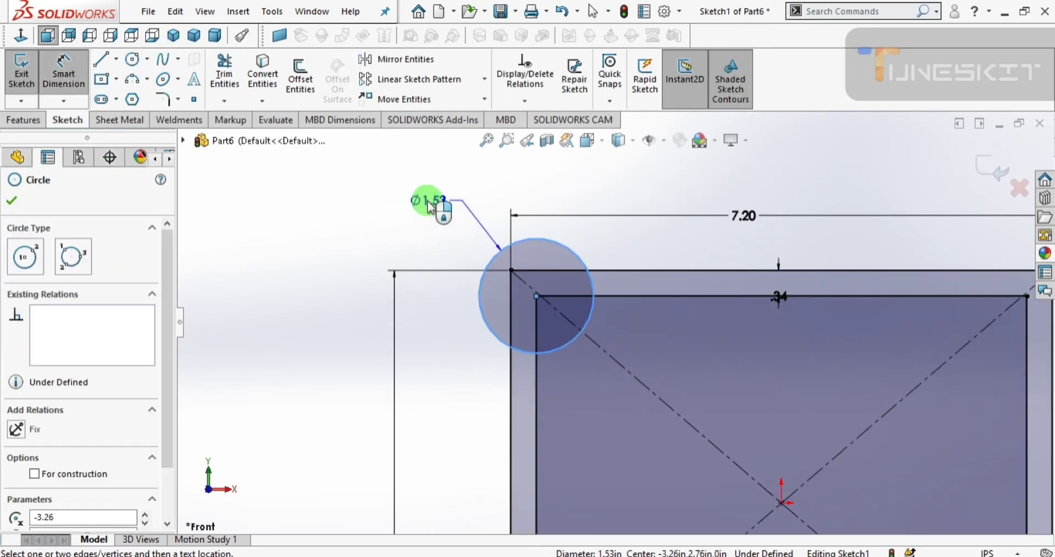
{"action": "left_click", "coordinate": [427, 201]}
{"action": "key", "text": "Return"}
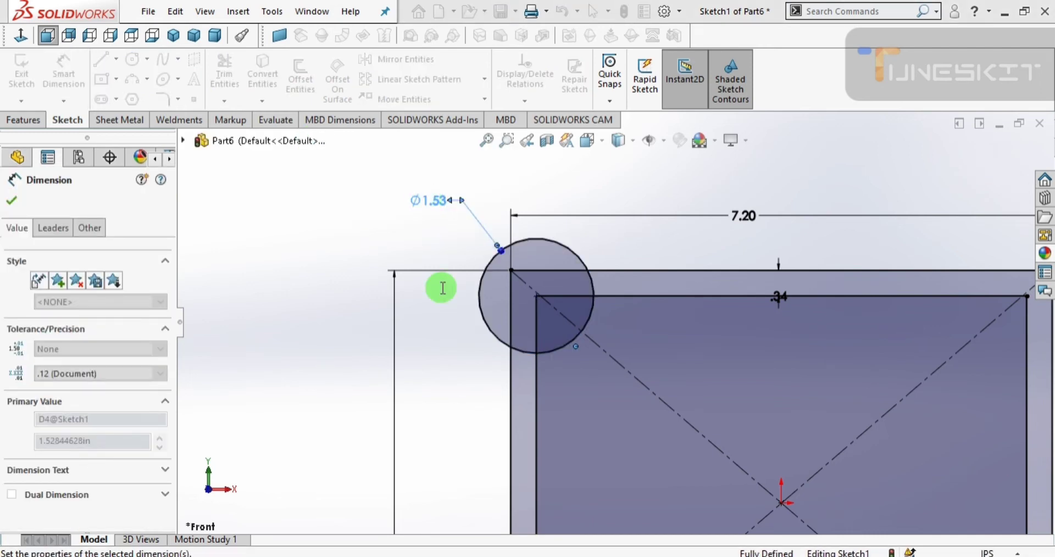
- Mirror the corner hole across the Right Plane to the top-right corner
{"action": "left_click", "coordinate": [384, 59]}
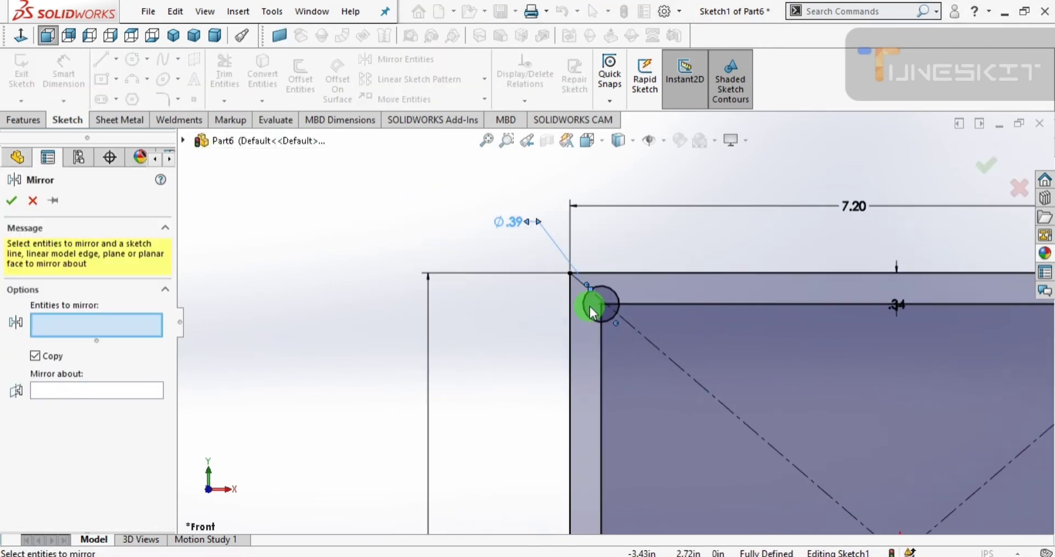
{"action": "left_click", "coordinate": [589, 306]}
{"action": "left_click", "coordinate": [242, 259]}
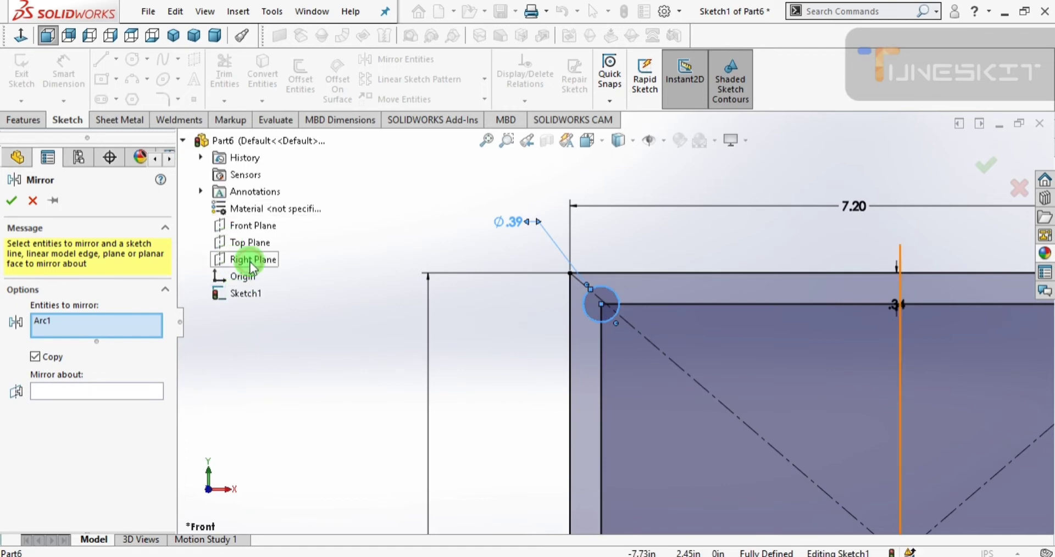
{"action": "key", "text": "Return"}
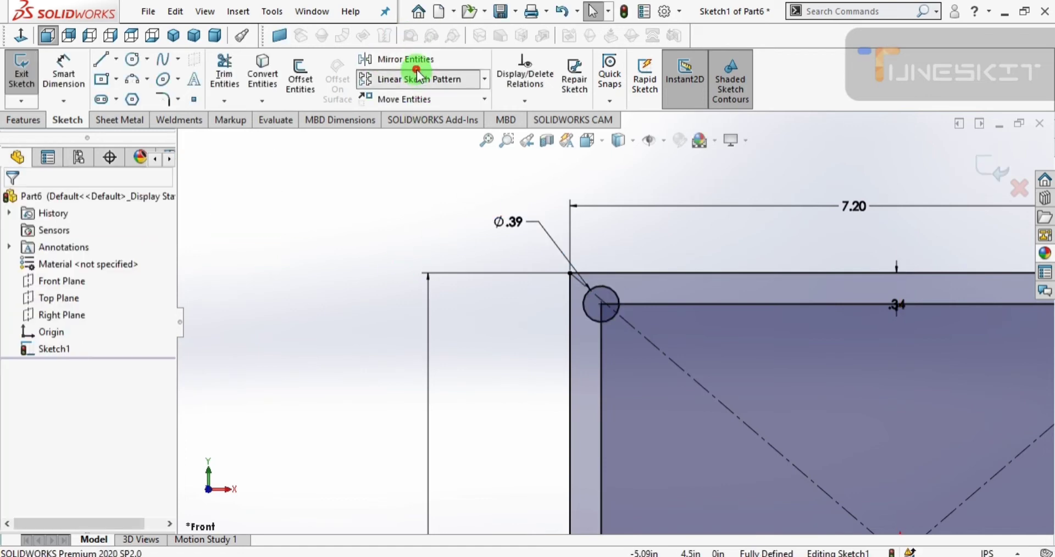
{"action": "left_click", "coordinate": [409, 59]}
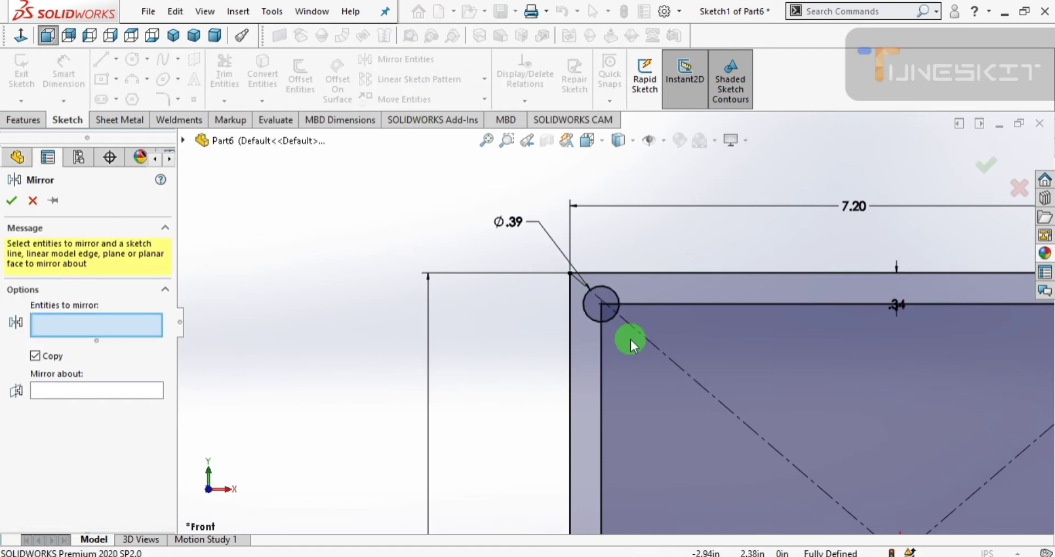
{"action": "left_click", "coordinate": [589, 305]}
{"action": "scroll", "coordinate": [588, 305], "scroll_direction": "up", "scroll_amount": 5}
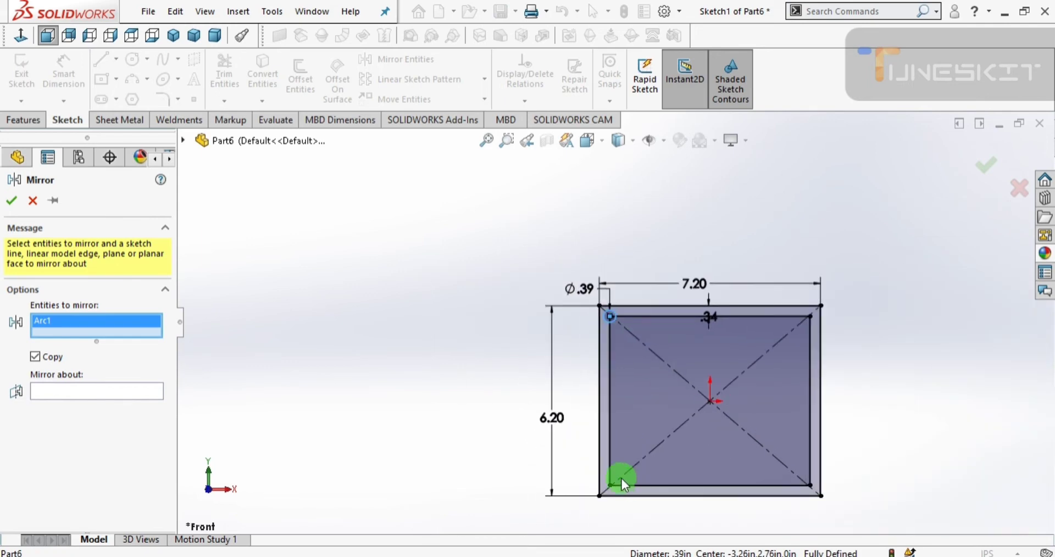
{"action": "scroll", "coordinate": [684, 356], "scroll_direction": "down", "scroll_amount": 4}
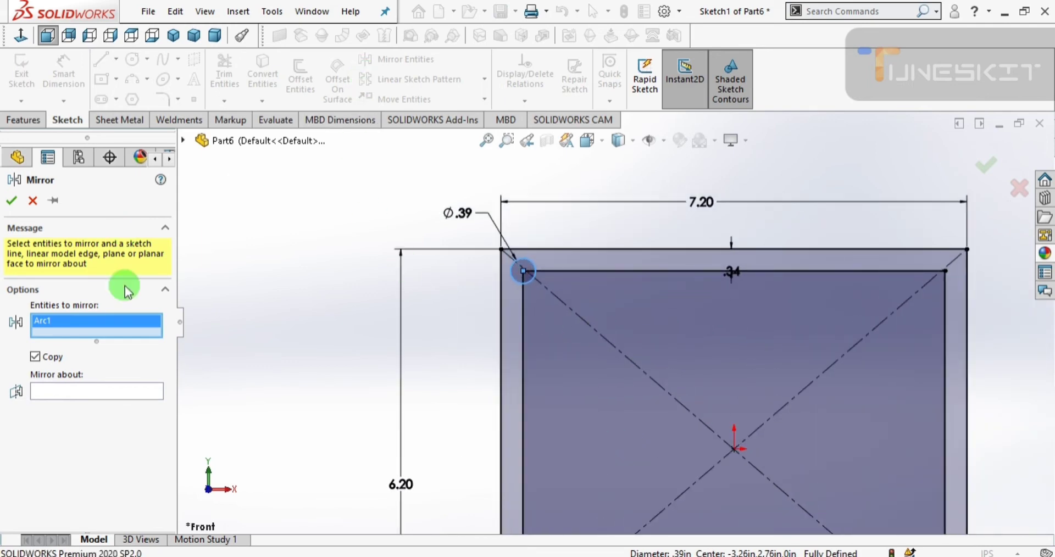
{"action": "left_click", "coordinate": [170, 213]}
{"action": "left_click", "coordinate": [183, 141]}
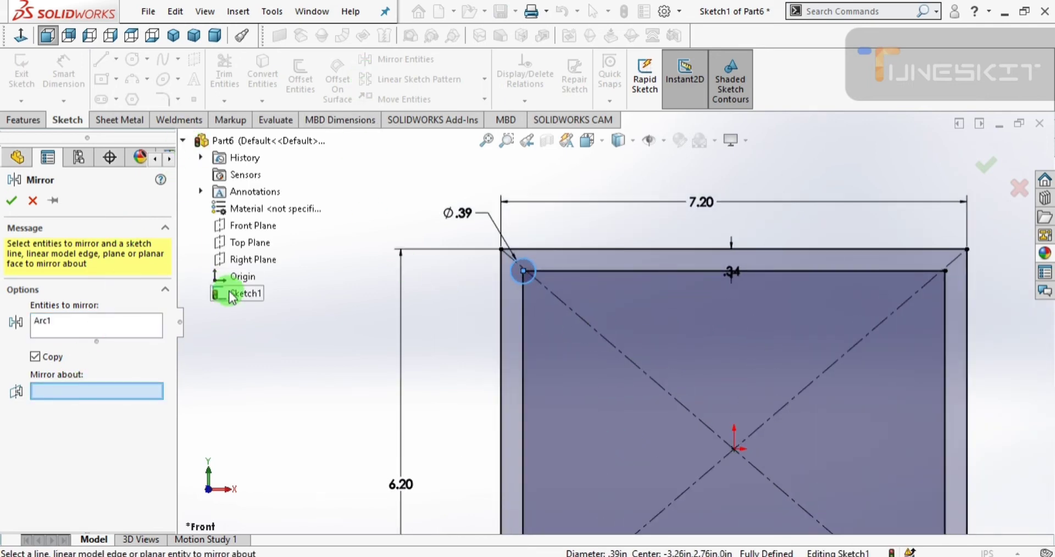
{"action": "left_click", "coordinate": [238, 260]}
{"action": "key", "text": "Return"}
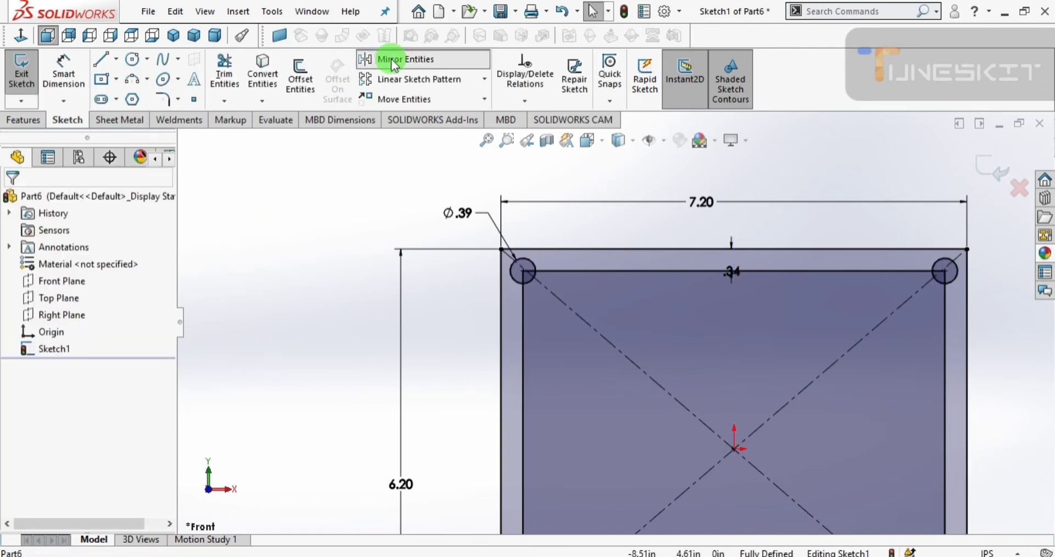
- Mirror both top holes across the Top Plane to create the bottom holes
{"action": "left_click", "coordinate": [366, 60]}
{"action": "left_click", "coordinate": [604, 287]}
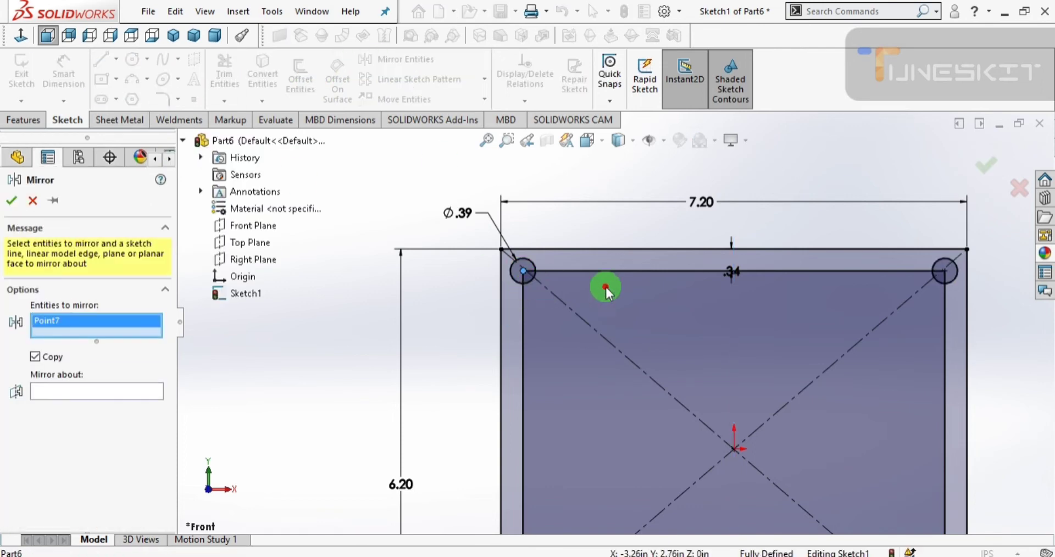
{"action": "left_click", "coordinate": [517, 273]}
{"action": "left_click", "coordinate": [936, 271]}
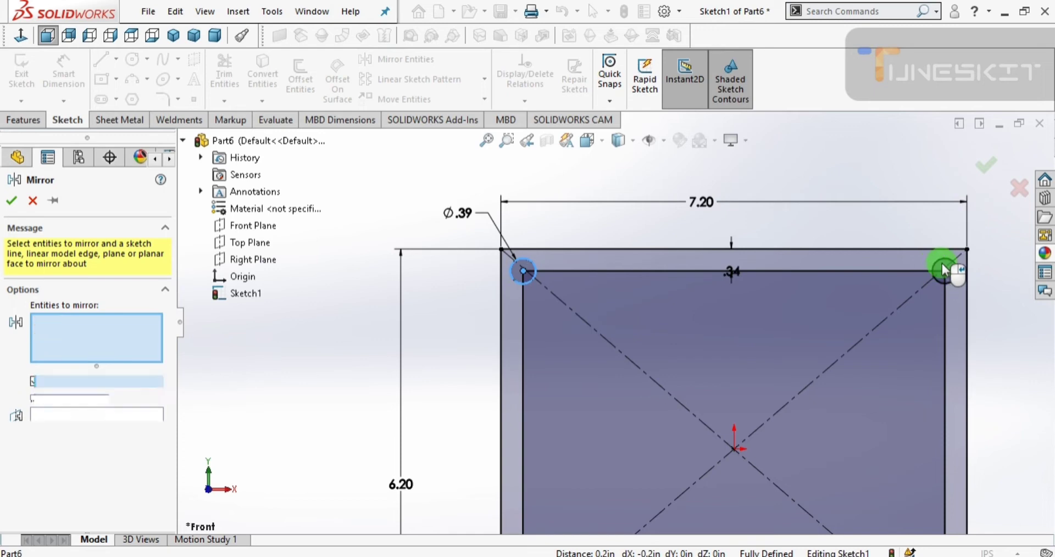
{"action": "left_click", "coordinate": [108, 404]}
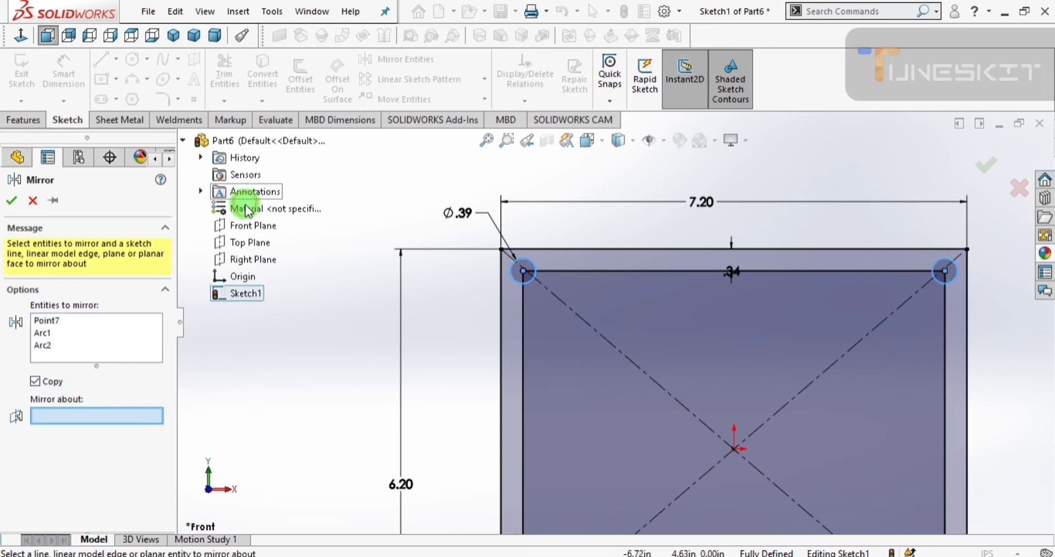
{"action": "left_click", "coordinate": [243, 246]}
{"action": "key", "text": "Return"}
- Delete the inner offset rectangle lines
{"action": "key", "text": "f"}
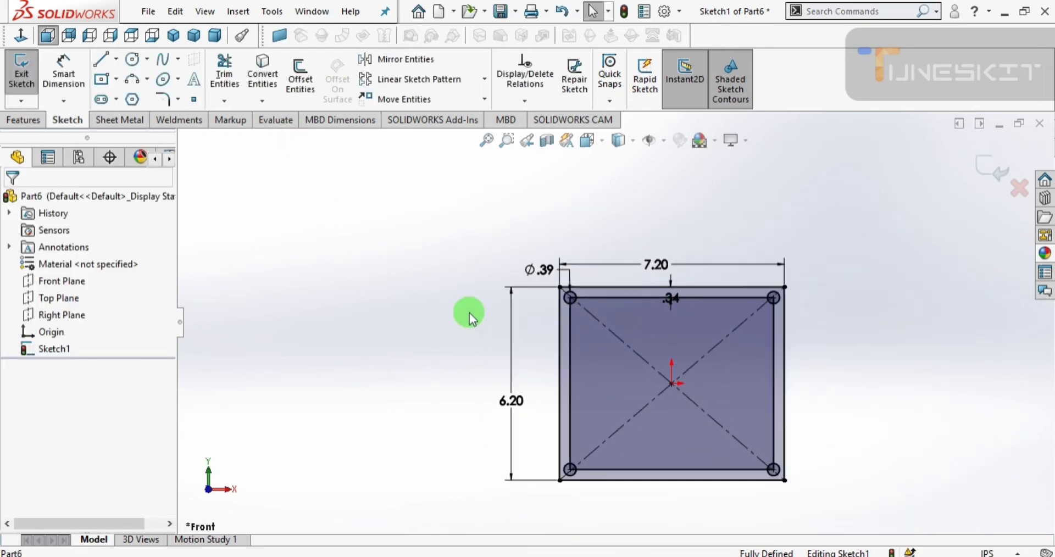
{"action": "left_click", "coordinate": [631, 383]}
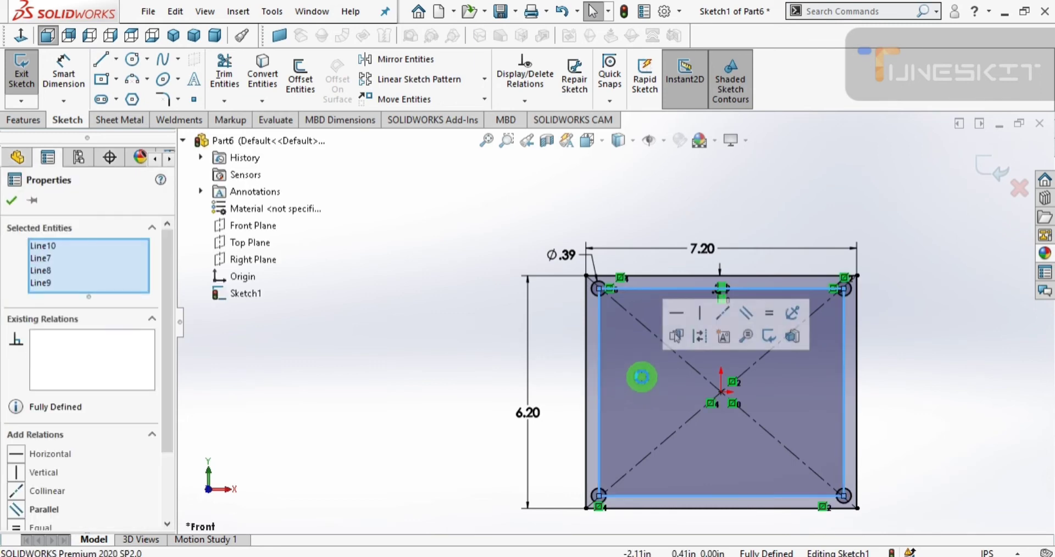
{"action": "key", "text": "Delete"}
{"action": "key", "text": "f"}
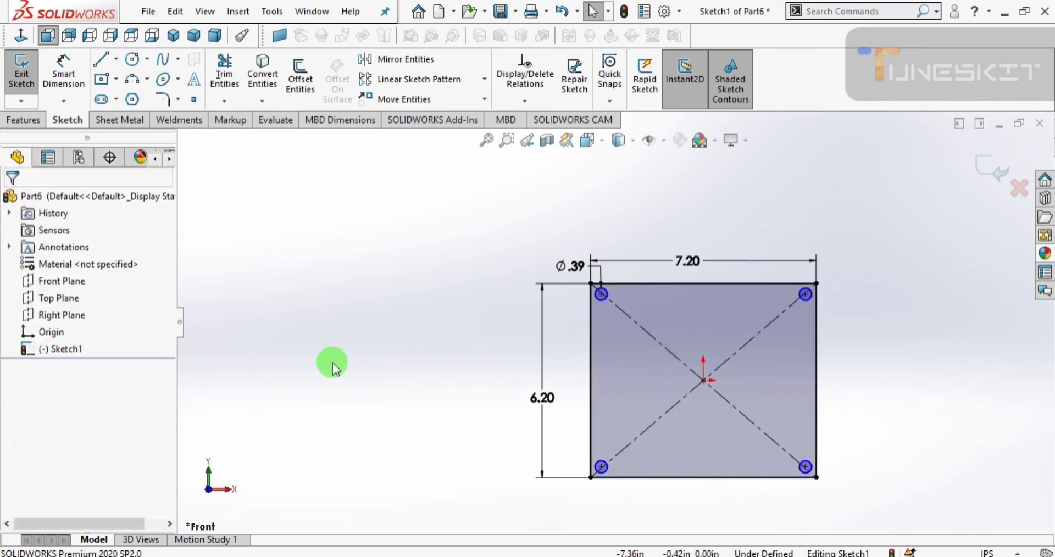
- Draw a vertical centerline from the origin ending .26 in below the bottom edge
{"action": "left_click", "coordinate": [115, 59]}
{"action": "left_click", "coordinate": [126, 97]}
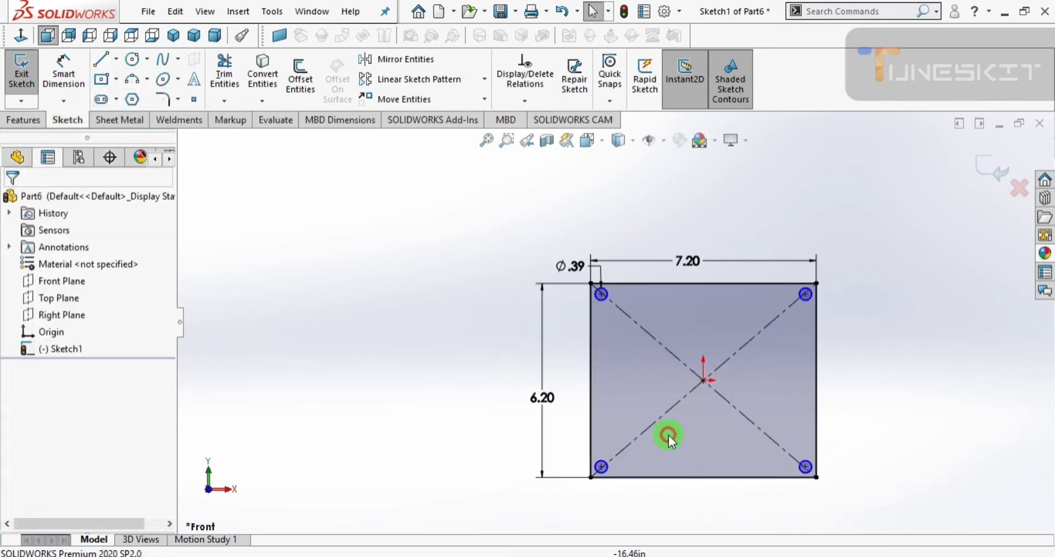
{"action": "left_click", "coordinate": [704, 380]}
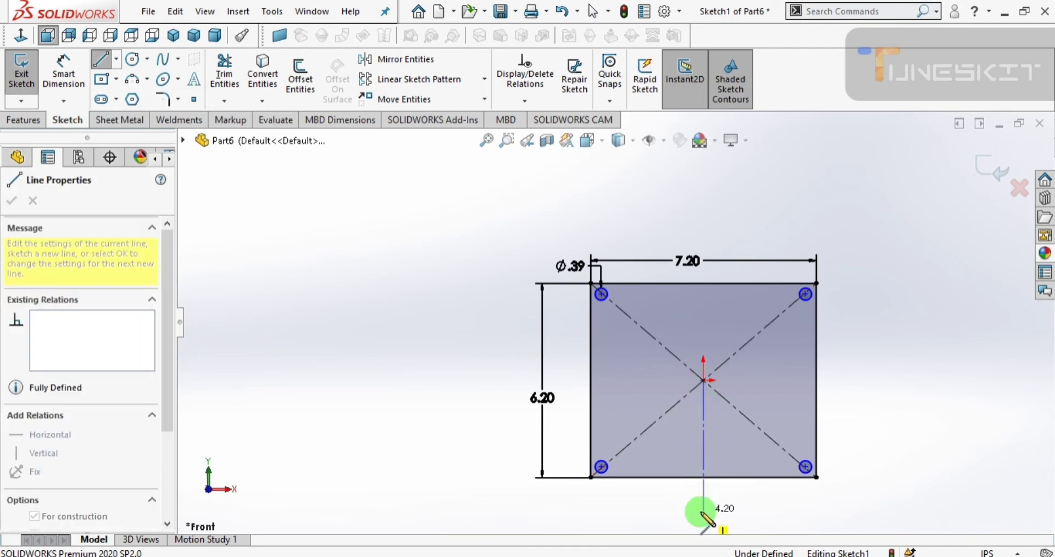
{"action": "double_click", "coordinate": [705, 512]}
{"action": "key", "text": "Escape"}
{"action": "left_click", "coordinate": [63, 72]}
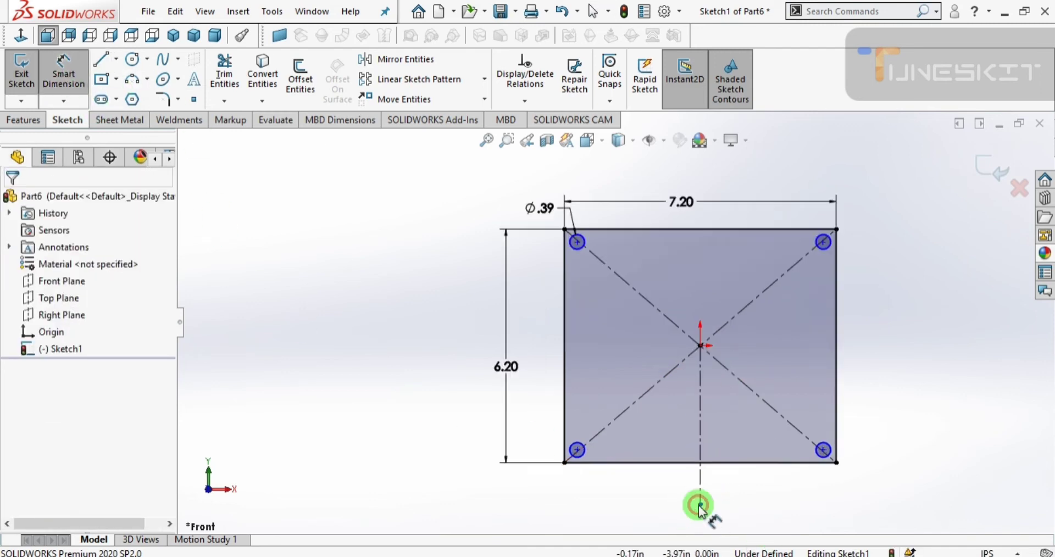
{"action": "scroll", "coordinate": [698, 502], "scroll_direction": "down", "scroll_amount": 3}
{"action": "left_click", "coordinate": [621, 398]}
{"action": "left_click", "coordinate": [687, 471]}
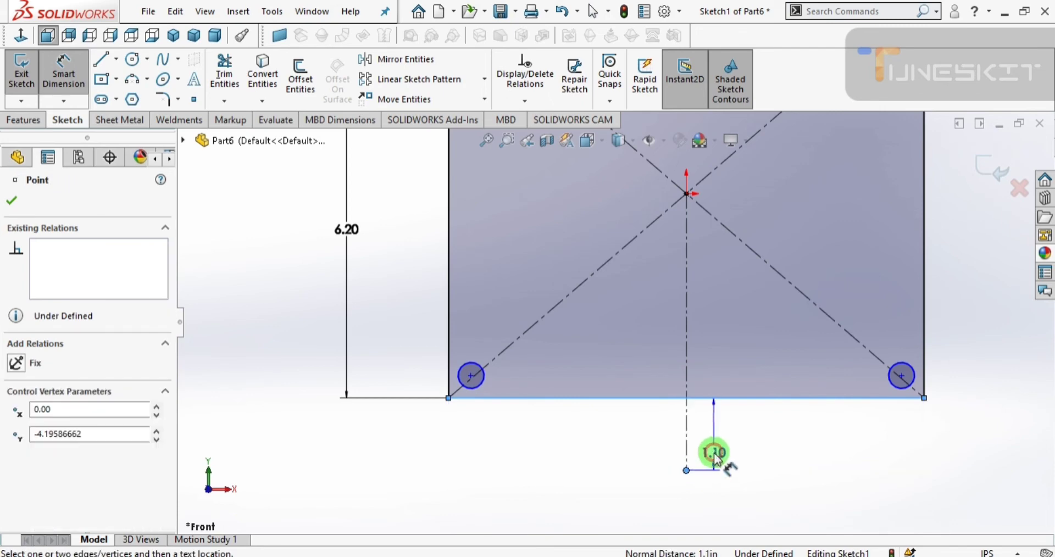
{"action": "left_click", "coordinate": [718, 457]}
{"action": "type", "text": ".26"}
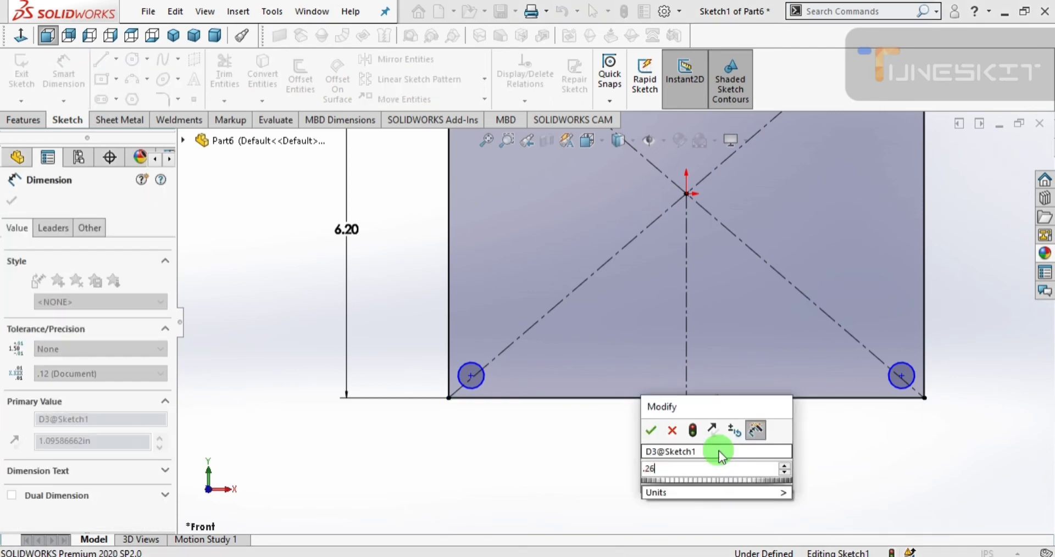
{"action": "key", "text": "Return"}
{"action": "key", "text": "Escape"}
- Draw a circle at the centerline's end and size it to Ø1.10
{"action": "scroll", "coordinate": [715, 455], "scroll_direction": "down", "scroll_amount": 3}
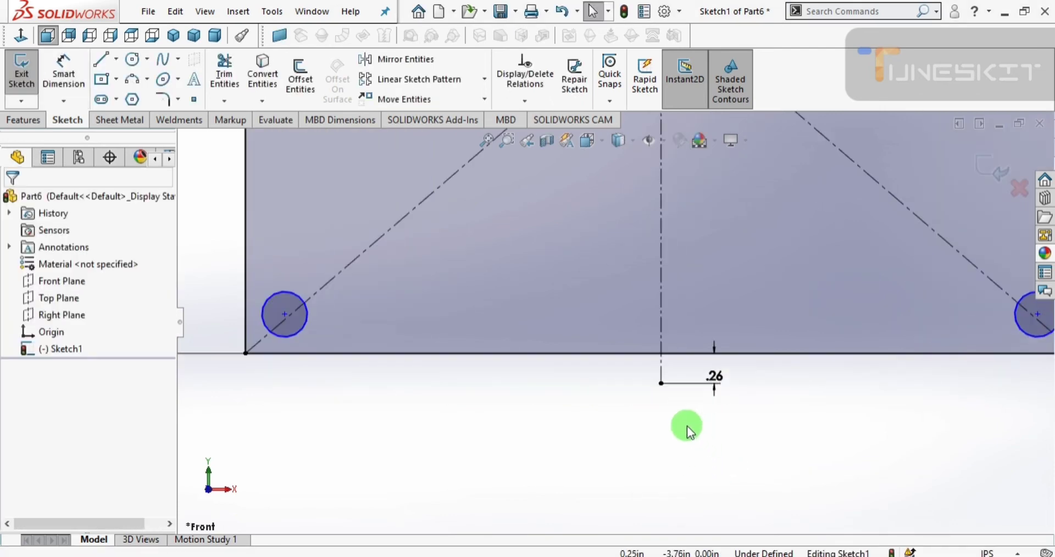
{"action": "key", "text": "c"}
{"action": "left_click", "coordinate": [661, 383]}
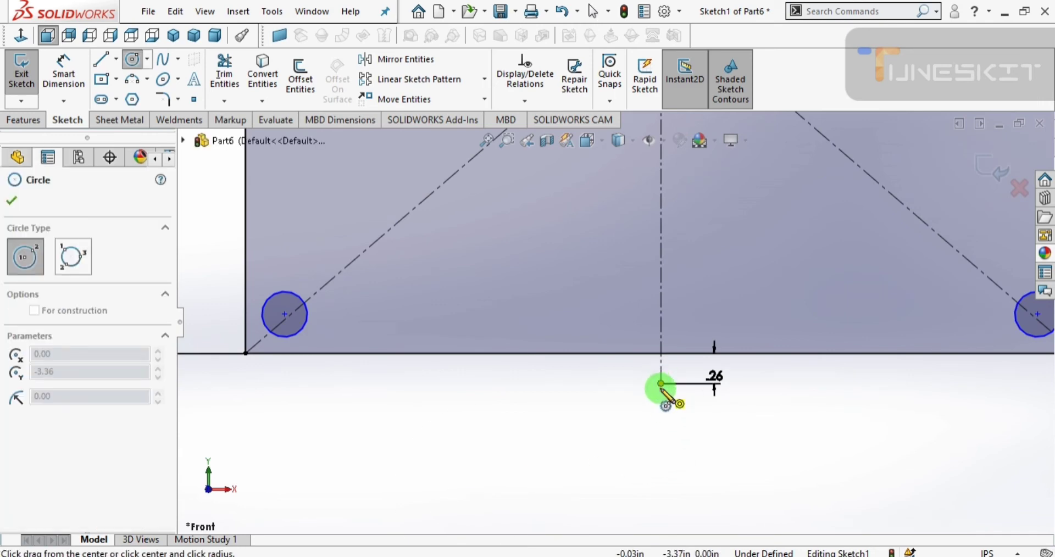
{"action": "left_click", "coordinate": [676, 399]}
{"action": "key", "text": "d"}
{"action": "left_click", "coordinate": [674, 400]}
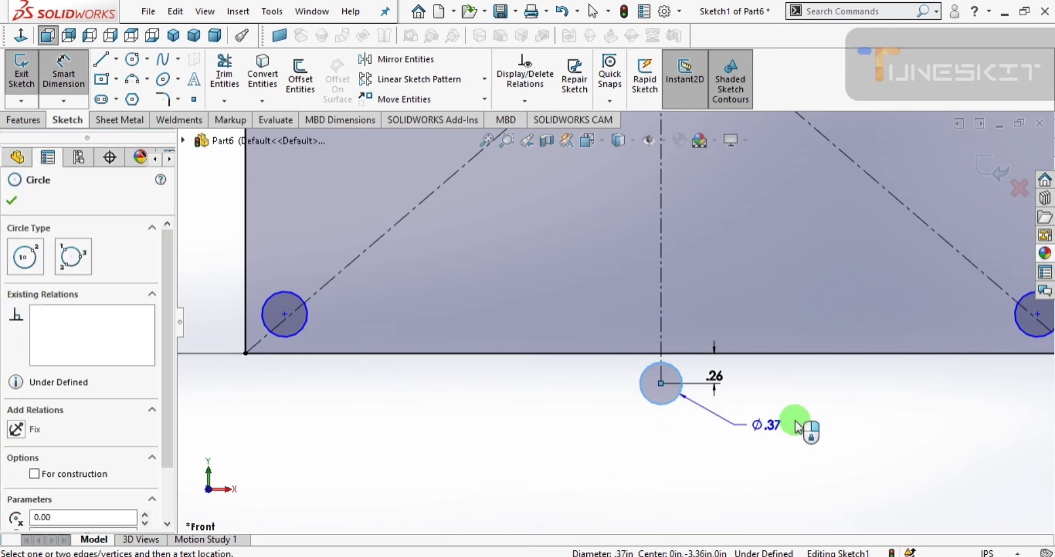
{"action": "left_click", "coordinate": [801, 433]}
{"action": "type", "text": ".55"}
{"action": "key", "text": "Return"}
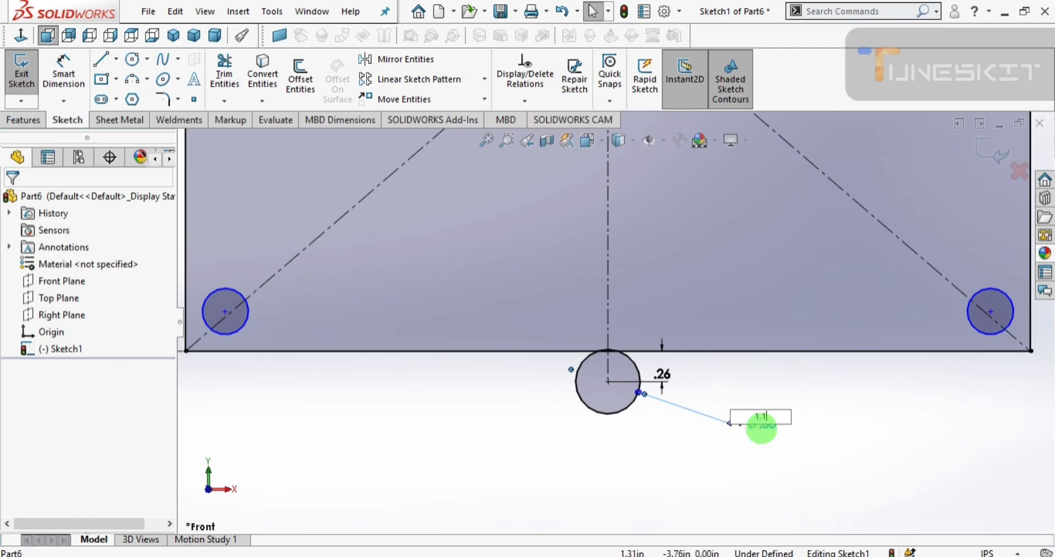
{"action": "key", "text": "Return"}
- Trim the circle below the bottom edge, leaving the semicircular notch arc
{"action": "left_click", "coordinate": [224, 74]}
{"action": "left_click_drag", "start_coordinate": [474, 470], "coordinate": [590, 371]}
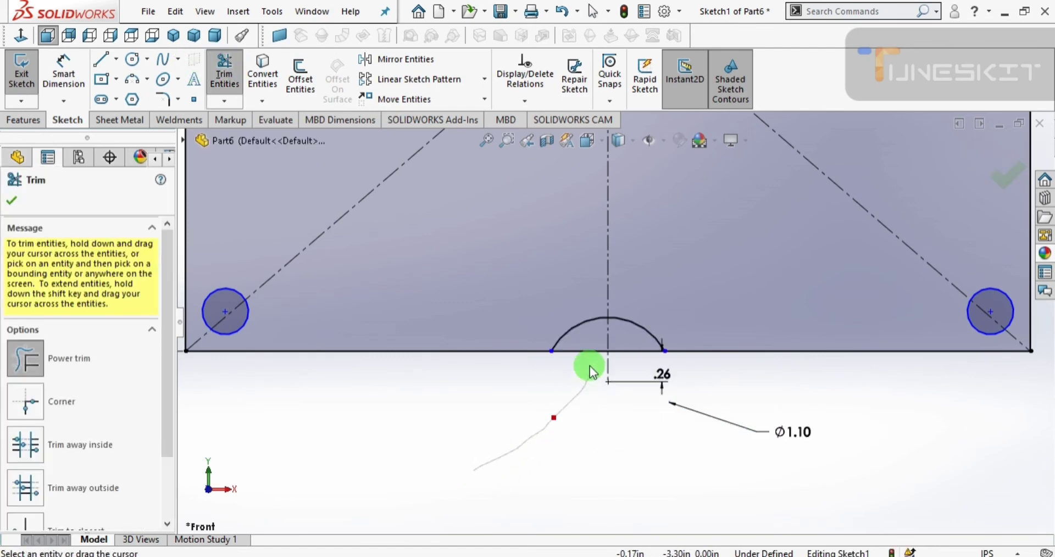
{"action": "scroll", "coordinate": [632, 362], "scroll_direction": "up", "scroll_amount": 2}
{"action": "scroll", "coordinate": [618, 255], "scroll_direction": "up", "scroll_amount": 2}
{"action": "scroll", "coordinate": [588, 236], "scroll_direction": "up", "scroll_amount": 2}
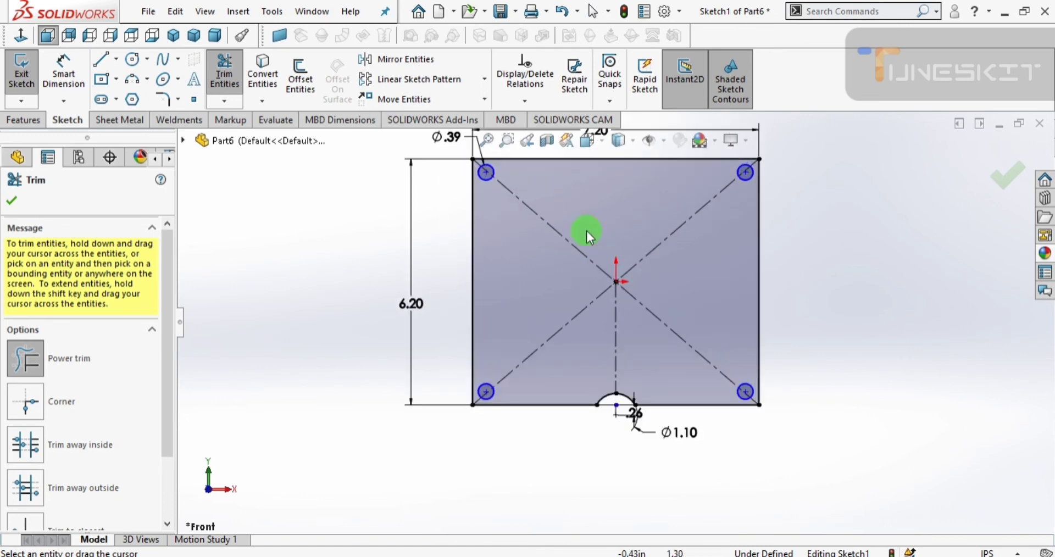
- Add 0.5 in sketch fillets to the bottom-left, bottom-right, top-right and top-left corners
{"action": "left_click", "coordinate": [184, 100]}
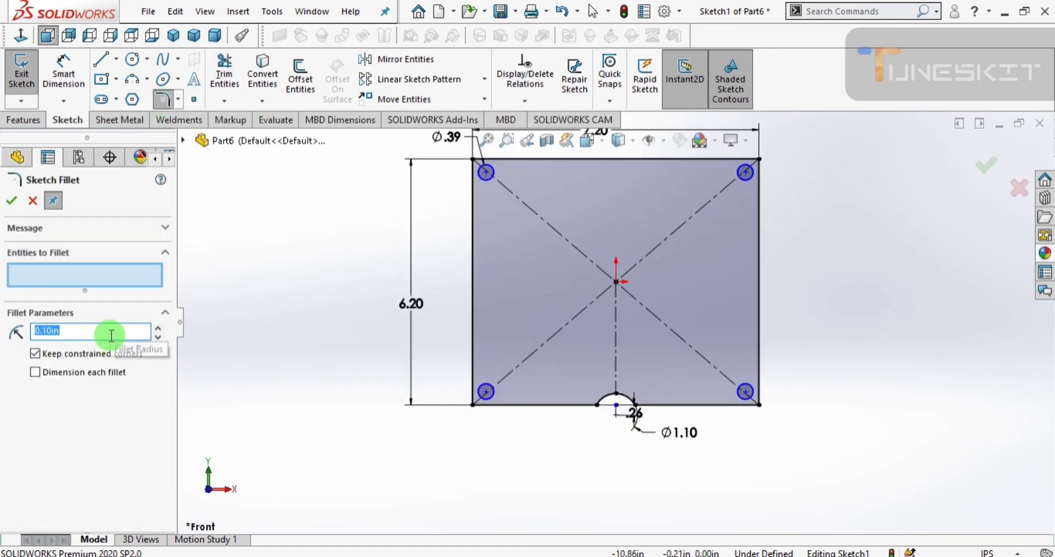
{"action": "type", "text": "0.5"}
{"action": "left_click", "coordinate": [473, 405]}
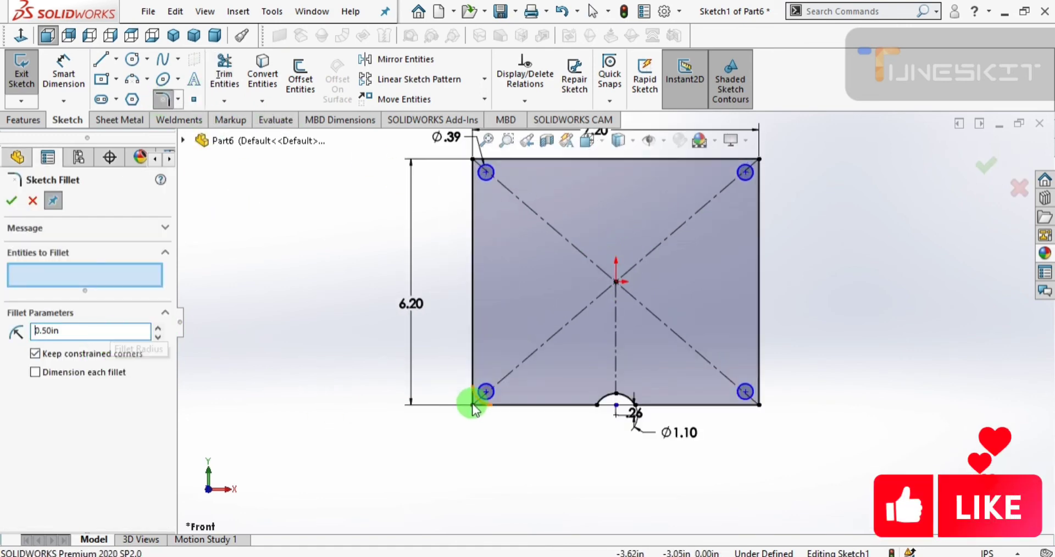
{"action": "left_click", "coordinate": [767, 411]}
{"action": "left_click", "coordinate": [758, 161]}
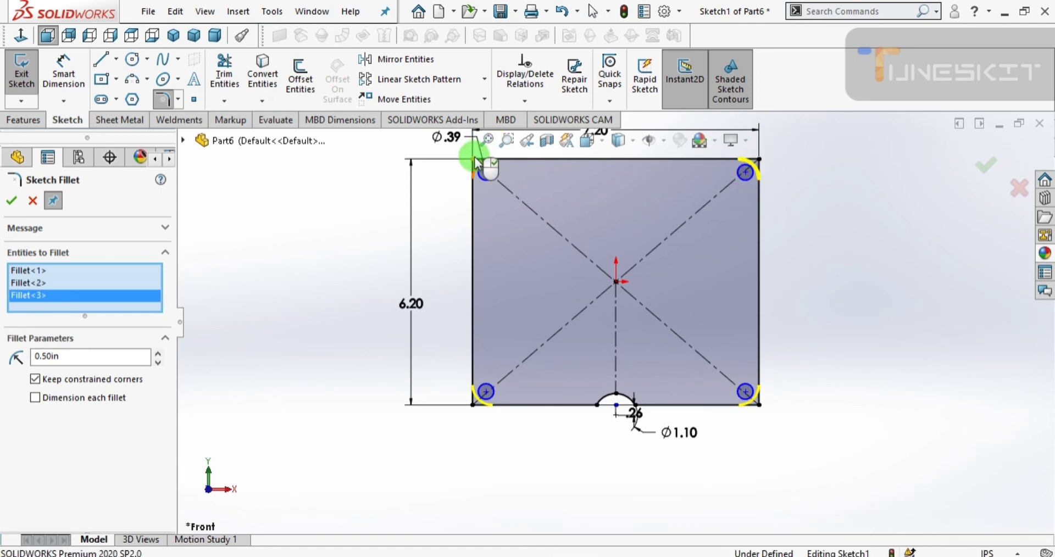
{"action": "left_click", "coordinate": [476, 163]}
{"action": "key", "text": "Return"}
{"action": "left_click", "coordinate": [112, 118]}
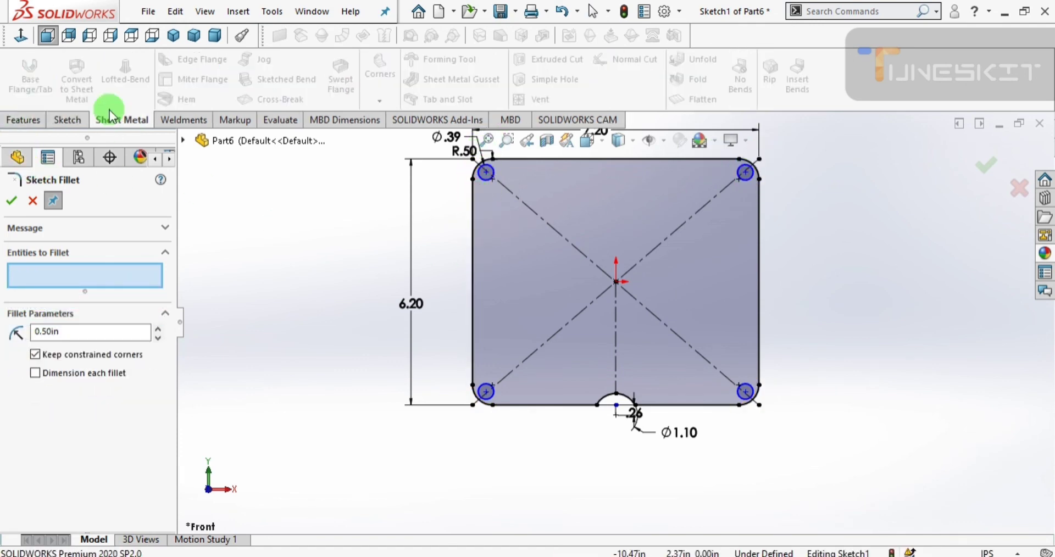
- Create Base-Flange1 from Sketch1 with the default thickness, then inspect the plate in 3D
{"action": "left_click", "coordinate": [11, 202]}
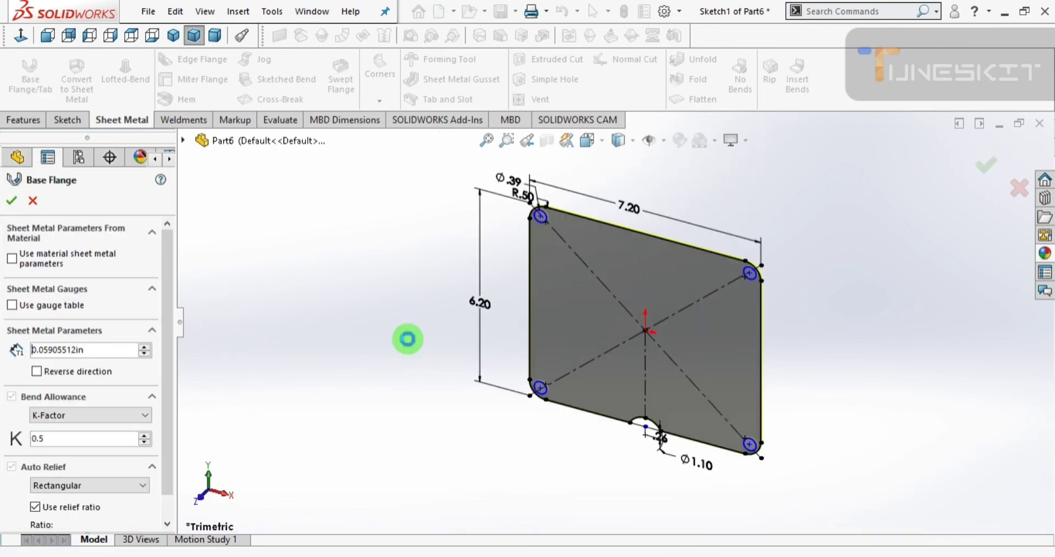
{"action": "key", "text": "Return"}
{"action": "middle_click_drag", "start_coordinate": [401, 344], "coordinate": [638, 358]}
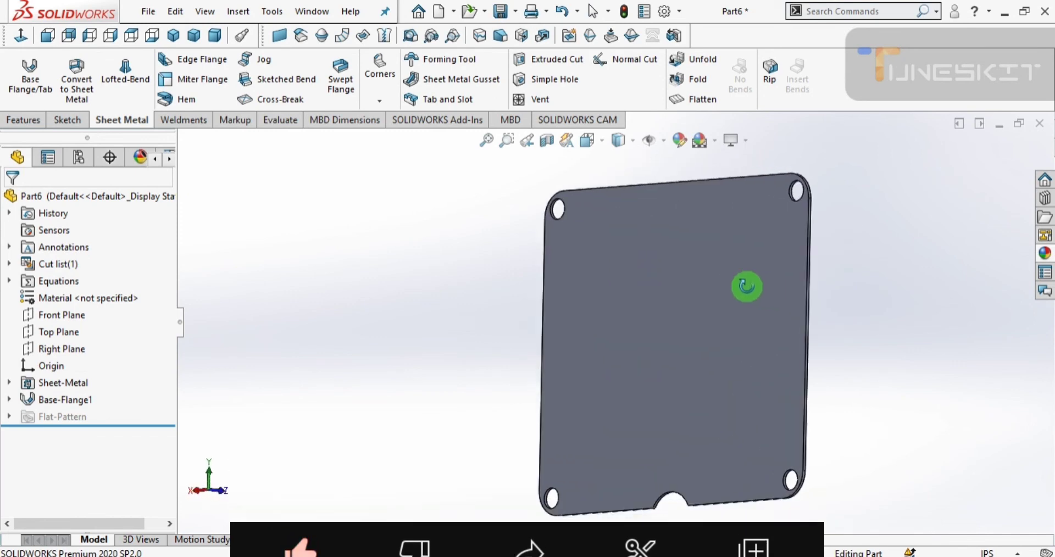
{"action": "middle_click_drag", "start_coordinate": [638, 359], "coordinate": [525, 190]}
{"action": "left_click", "coordinate": [173, 35]}
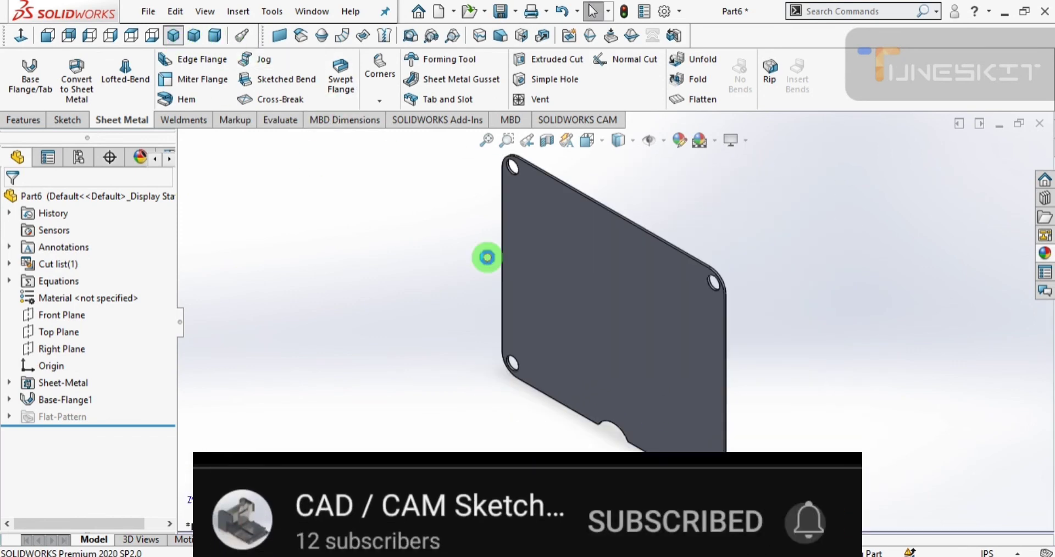